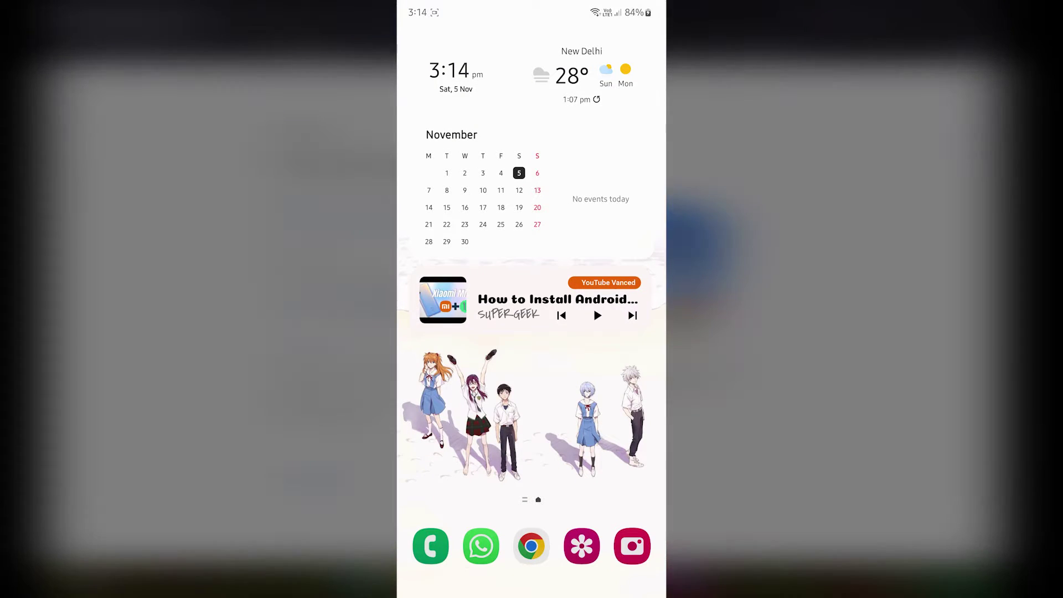
Step: Launch the Play Store from the app drawer and open its Settings
{"action": "left_click_drag", "start_coordinate": [532, 443], "coordinate": [532, 194]}
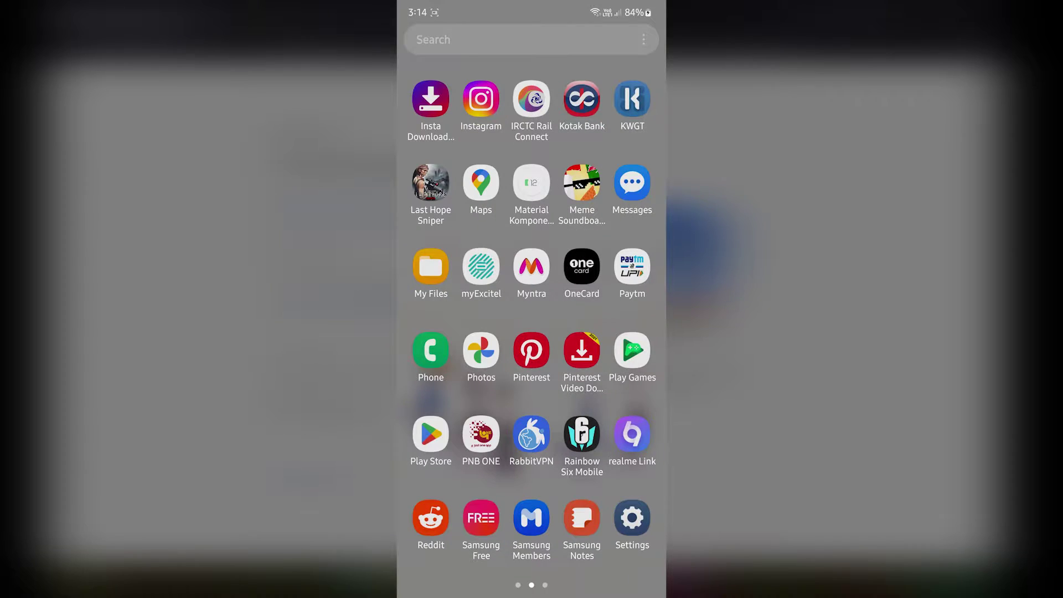
{"action": "left_click", "coordinate": [431, 434]}
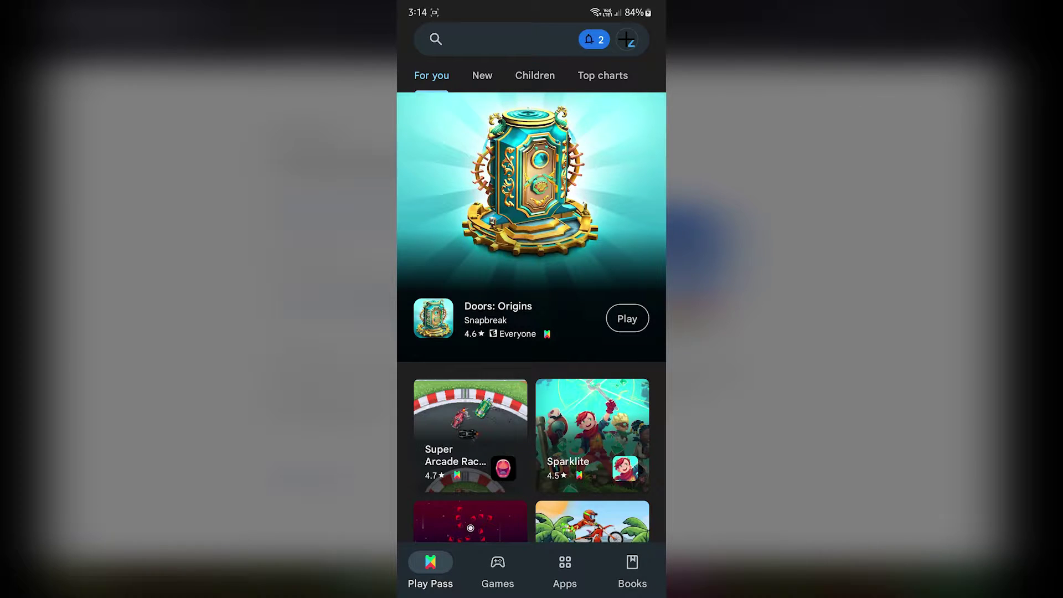
{"action": "left_click", "coordinate": [627, 39]}
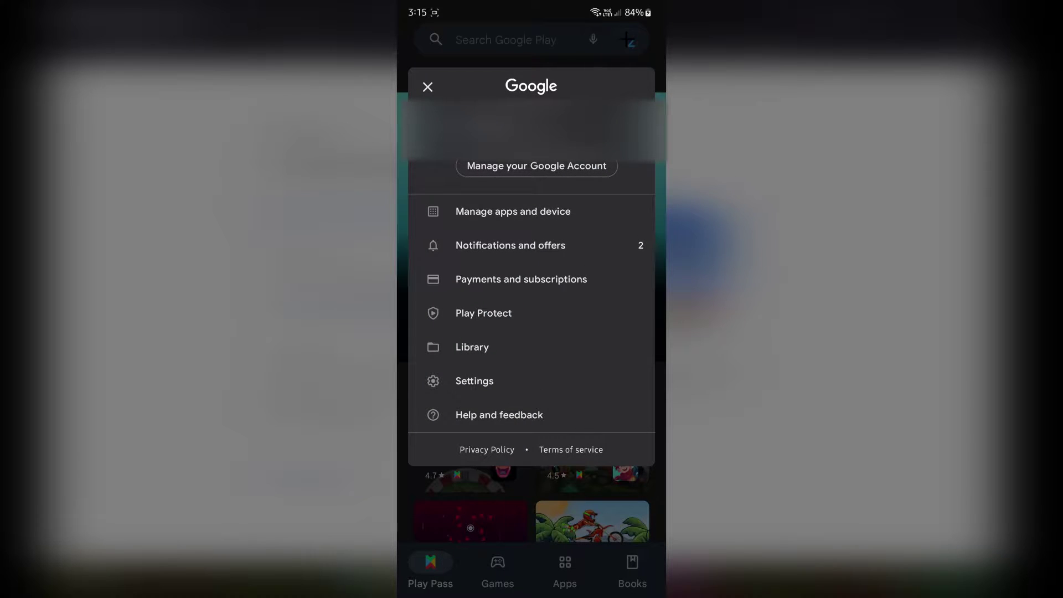
{"action": "left_click", "coordinate": [474, 381]}
Step: View the Play country (Canada) in Account and device preferences, then show recent apps
{"action": "left_click", "coordinate": [578, 78]}
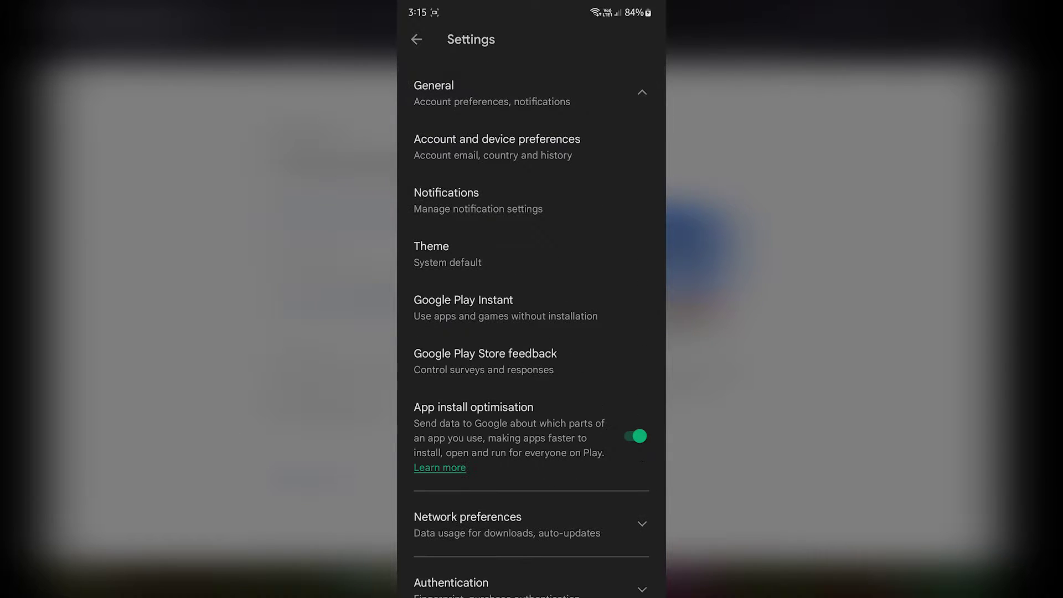
{"action": "left_click", "coordinate": [526, 155]}
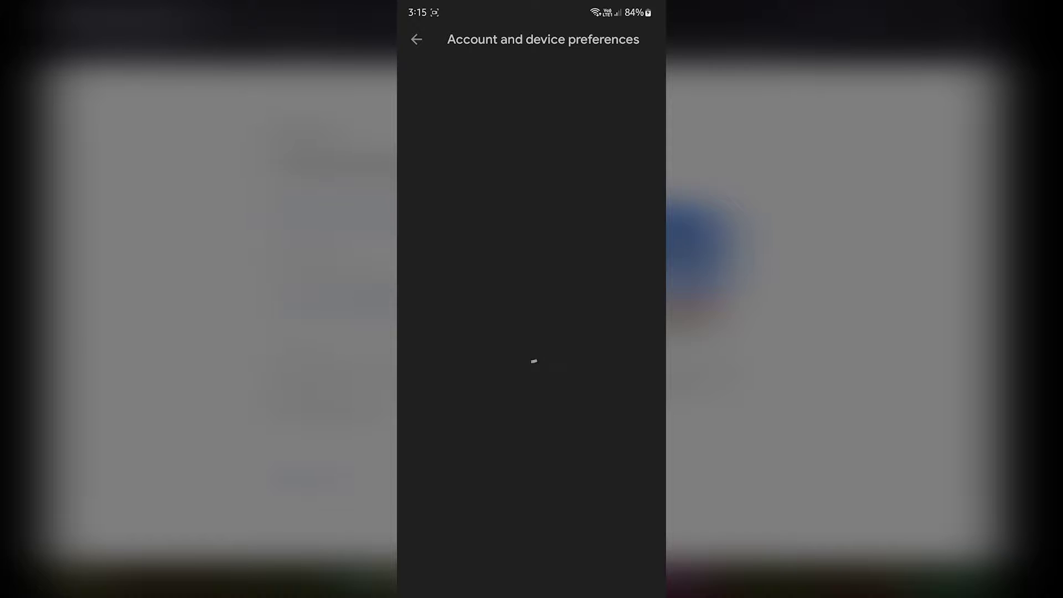
{"action": "left_click_drag", "start_coordinate": [422, 383], "coordinate": [497, 365]}
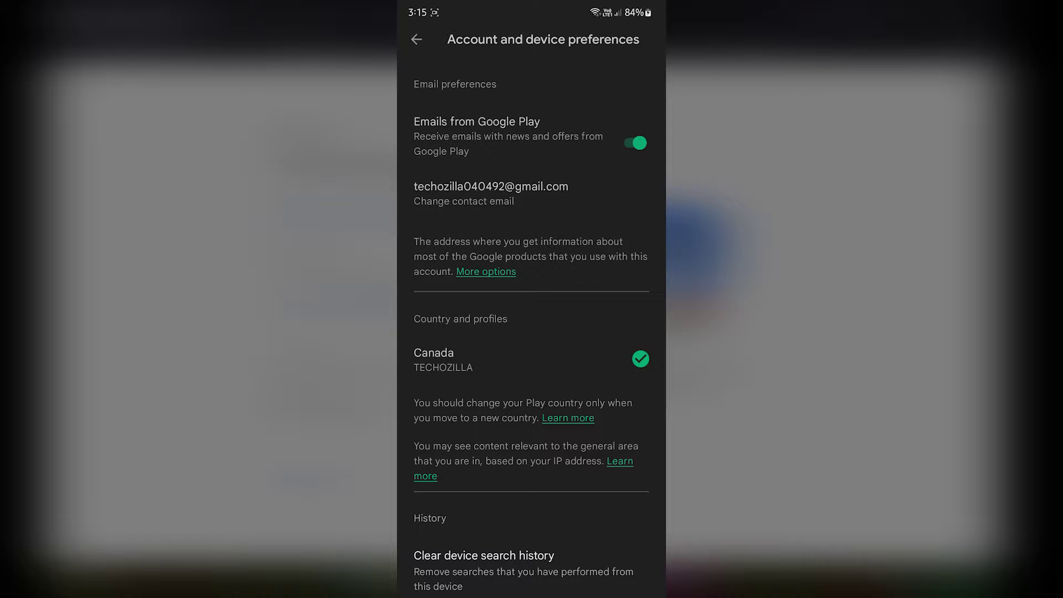
{"action": "left_click_drag", "start_coordinate": [540, 590], "coordinate": [539, 443]}
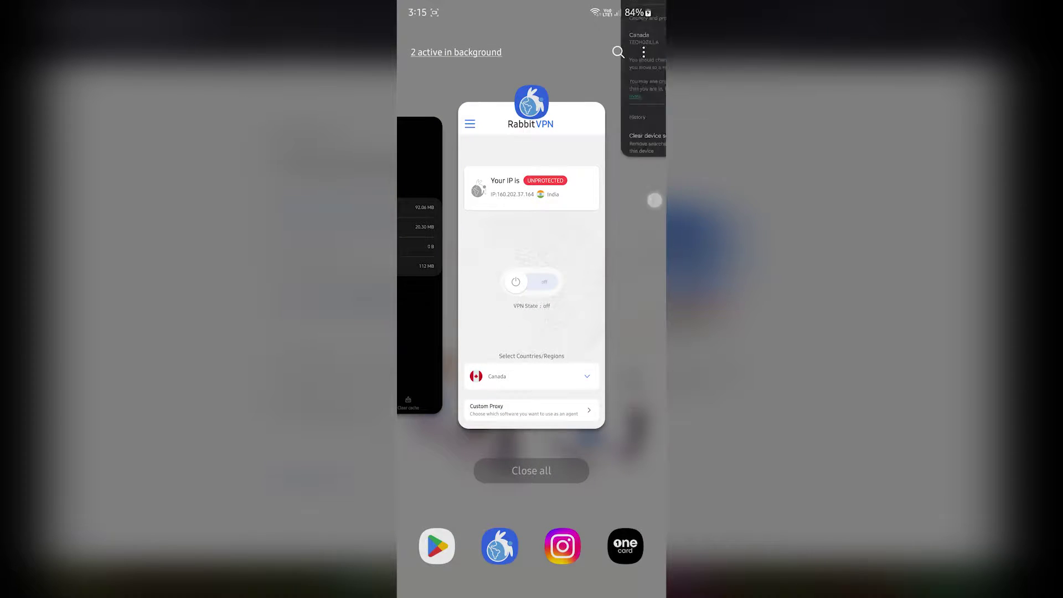
Step: Clear the Google Play Store's cache to 0 B in its storage settings, then return home
{"action": "left_click_drag", "start_coordinate": [471, 266], "coordinate": [637, 266]}
{"action": "left_click", "coordinate": [541, 289]}
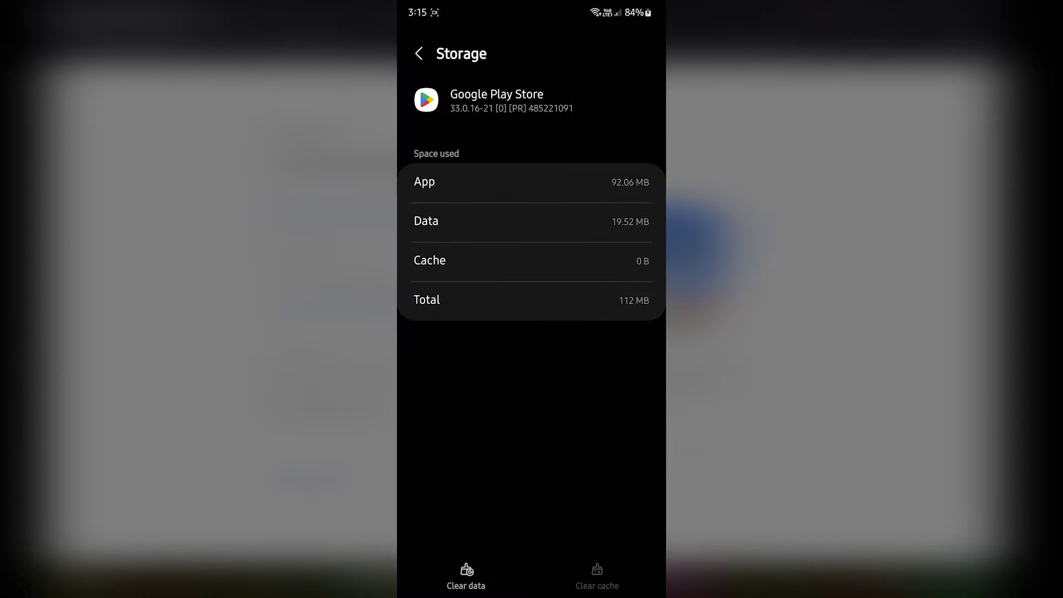
{"action": "left_click", "coordinate": [419, 53]}
{"action": "scroll", "coordinate": [532, 332], "scroll_direction": "up", "scroll_amount": 5}
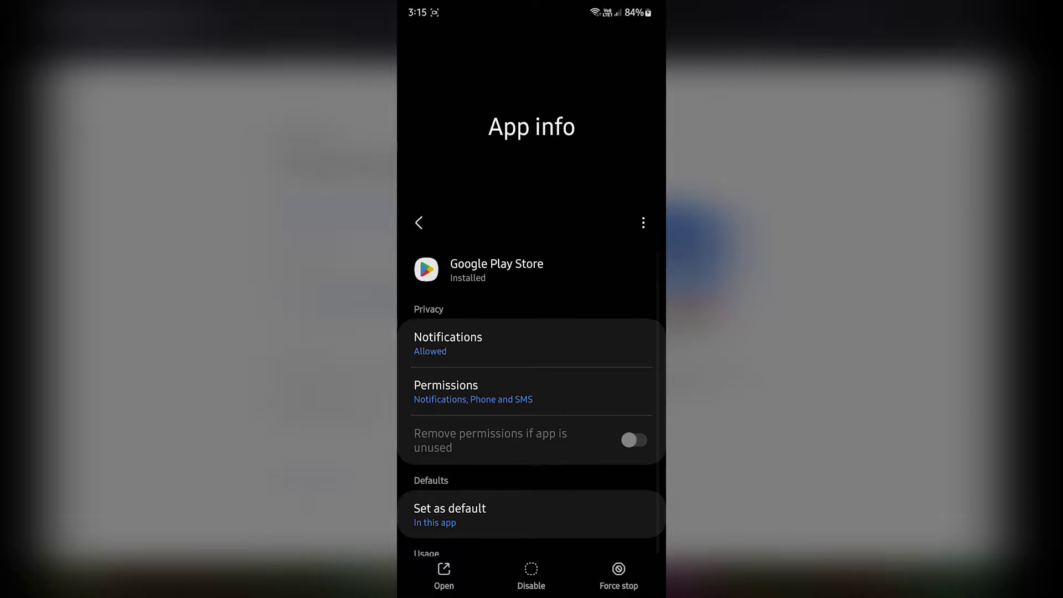
{"action": "scroll", "coordinate": [532, 332], "scroll_direction": "down", "scroll_amount": 5}
{"action": "left_click", "coordinate": [587, 348]}
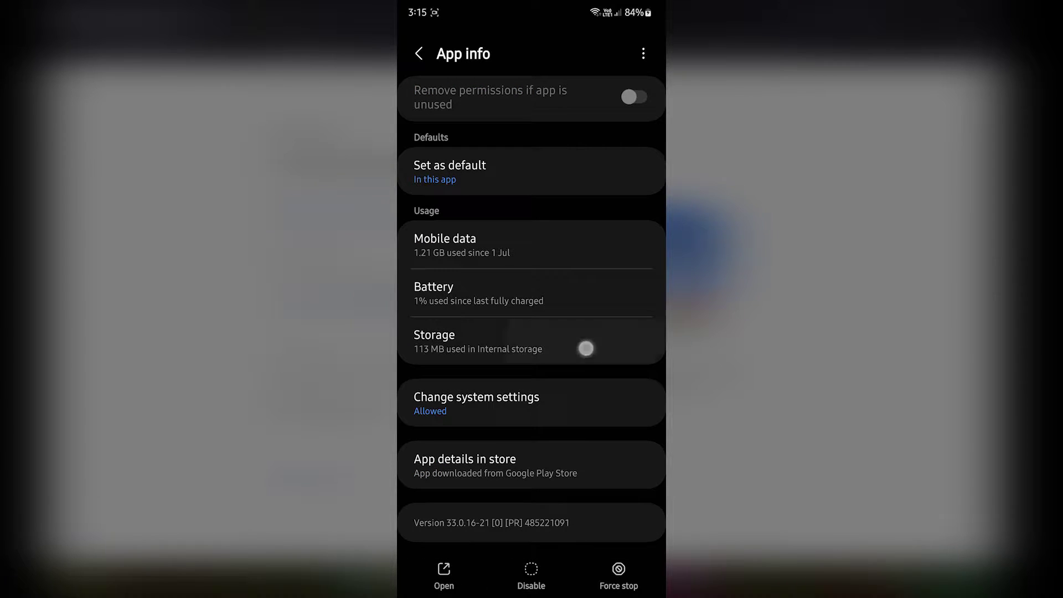
{"action": "left_click", "coordinate": [597, 576]}
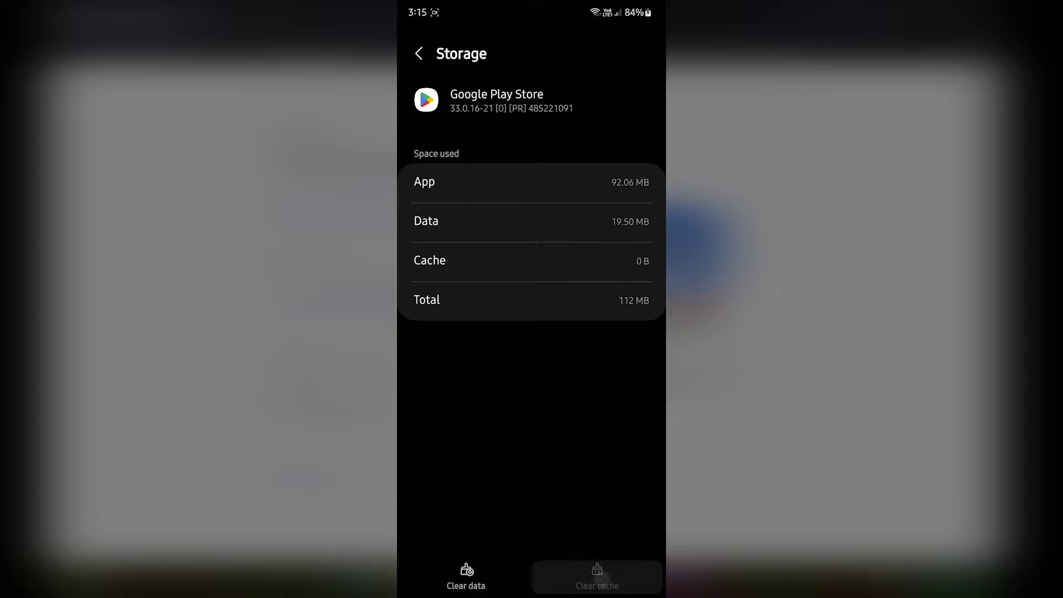
{"action": "left_click", "coordinate": [527, 583]}
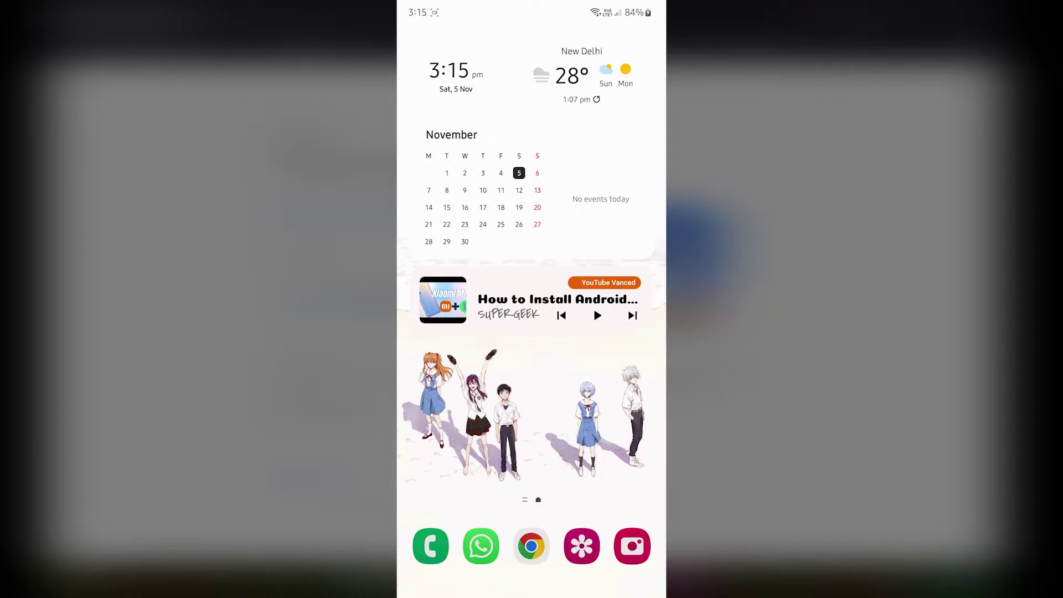
Step: Turn RabbitVPN on with Canada as the location, then reopen the app drawer
{"action": "left_click_drag", "start_coordinate": [532, 454], "coordinate": [532, 222]}
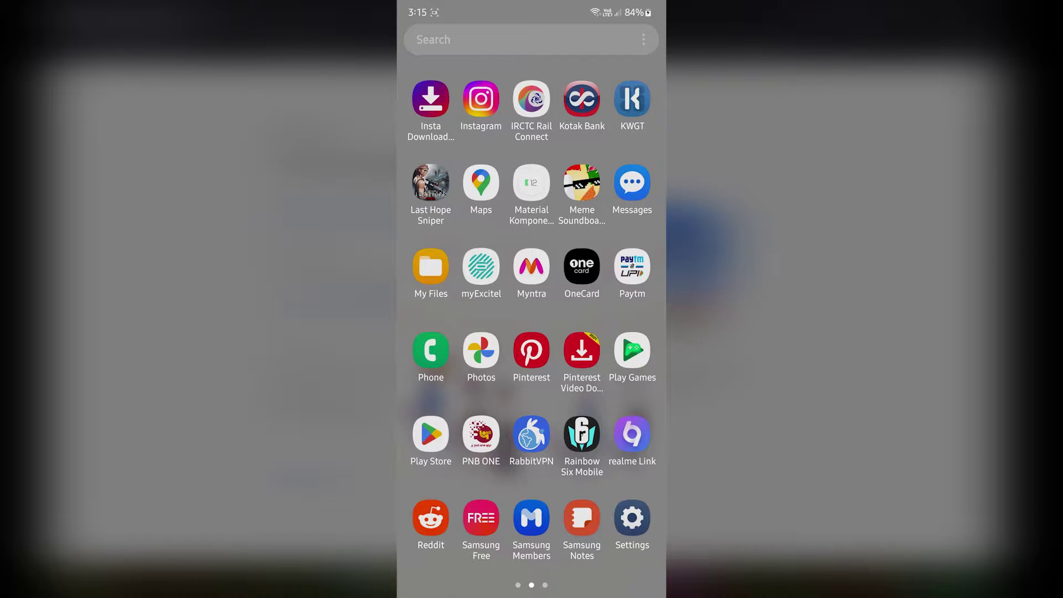
{"action": "left_click", "coordinate": [531, 434]}
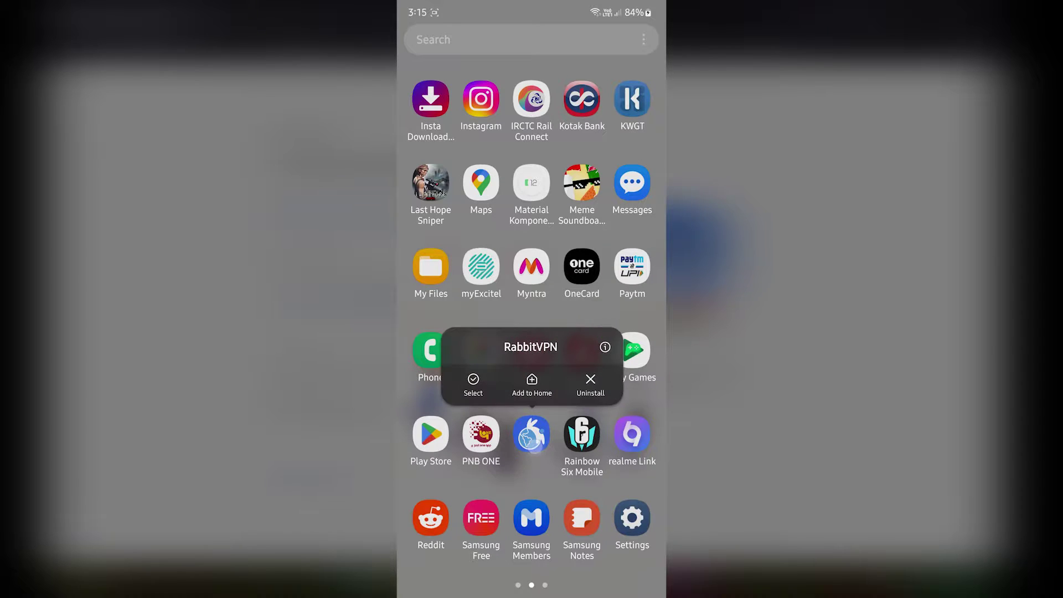
{"action": "left_click", "coordinate": [531, 435]}
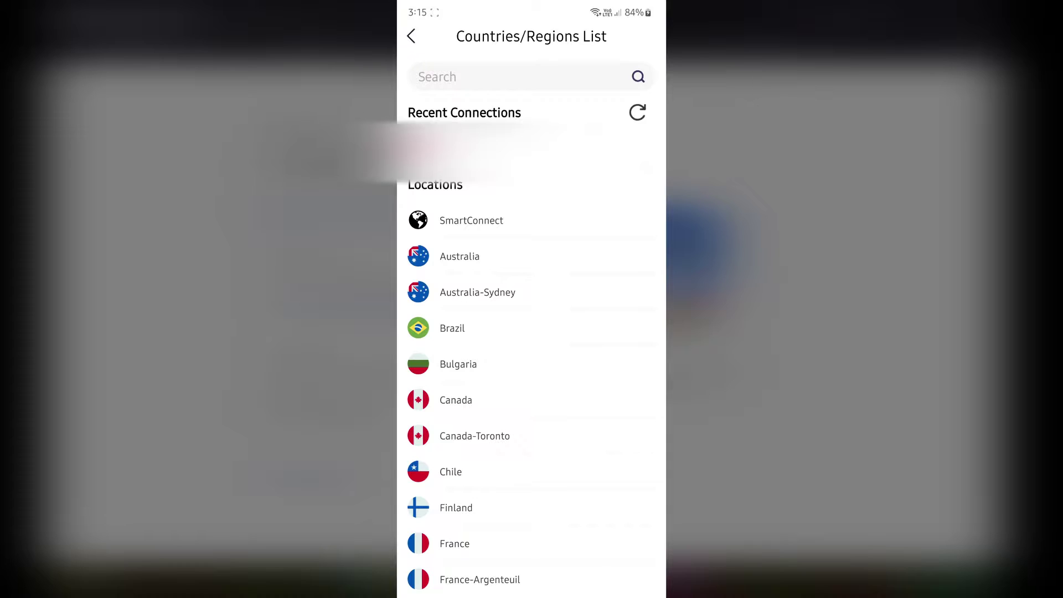
{"action": "left_click", "coordinate": [456, 400]}
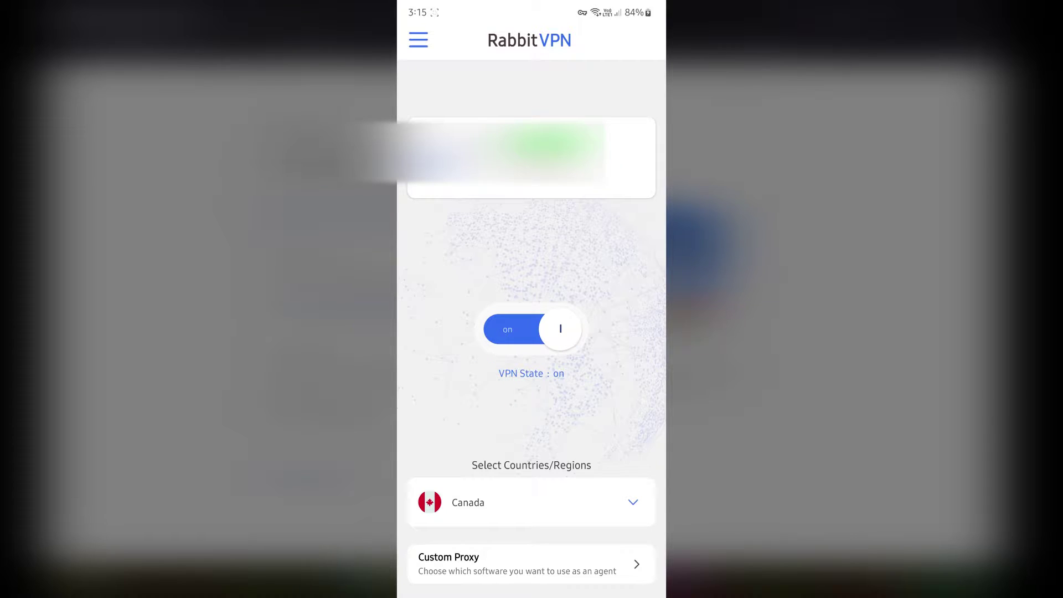
{"action": "left_click", "coordinate": [535, 589]}
{"action": "left_click_drag", "start_coordinate": [583, 478], "coordinate": [584, 249]}
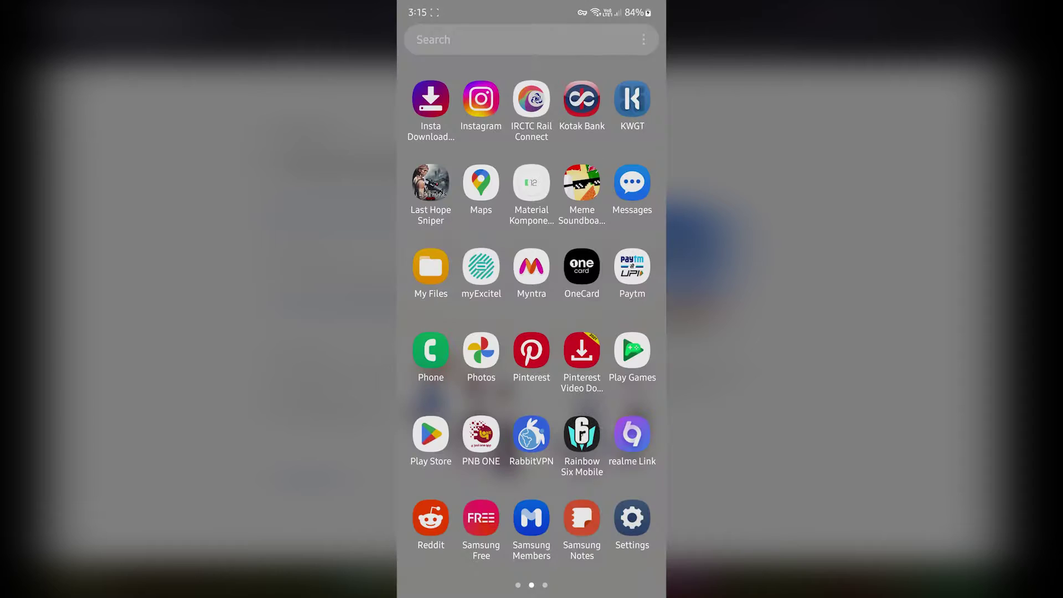
Step: Reopen the Play Store's Account and device preferences and confirm the Play country is Canada
{"action": "left_click", "coordinate": [426, 435]}
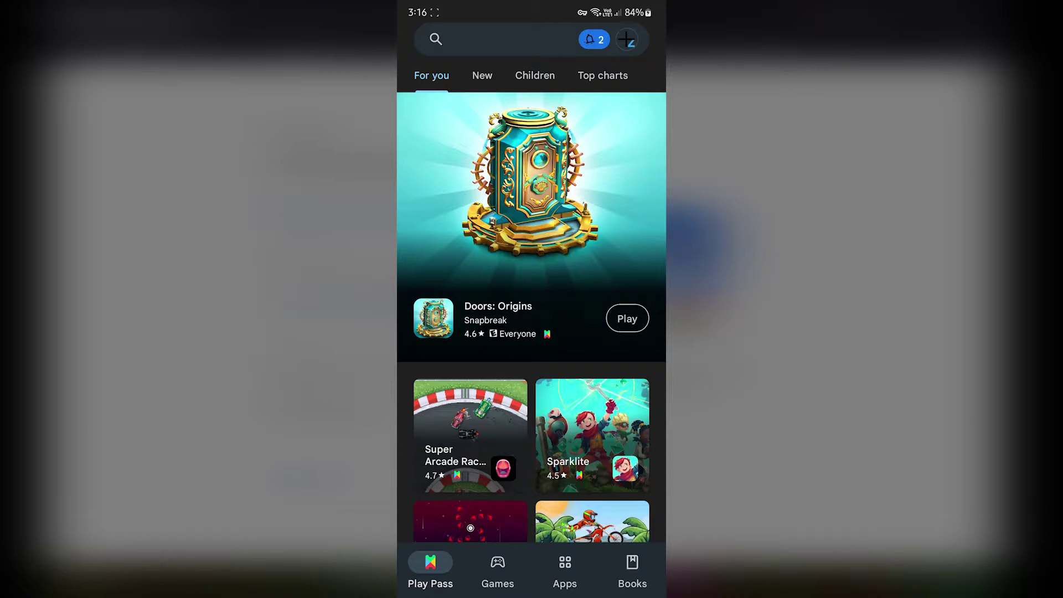
{"action": "left_click", "coordinate": [627, 39]}
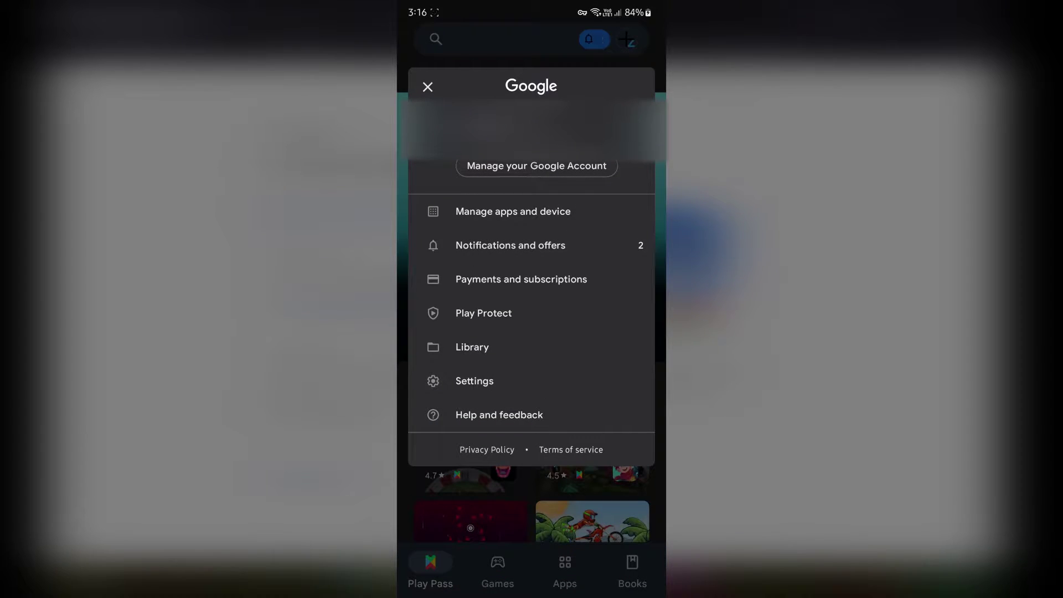
{"action": "left_click", "coordinate": [527, 382]}
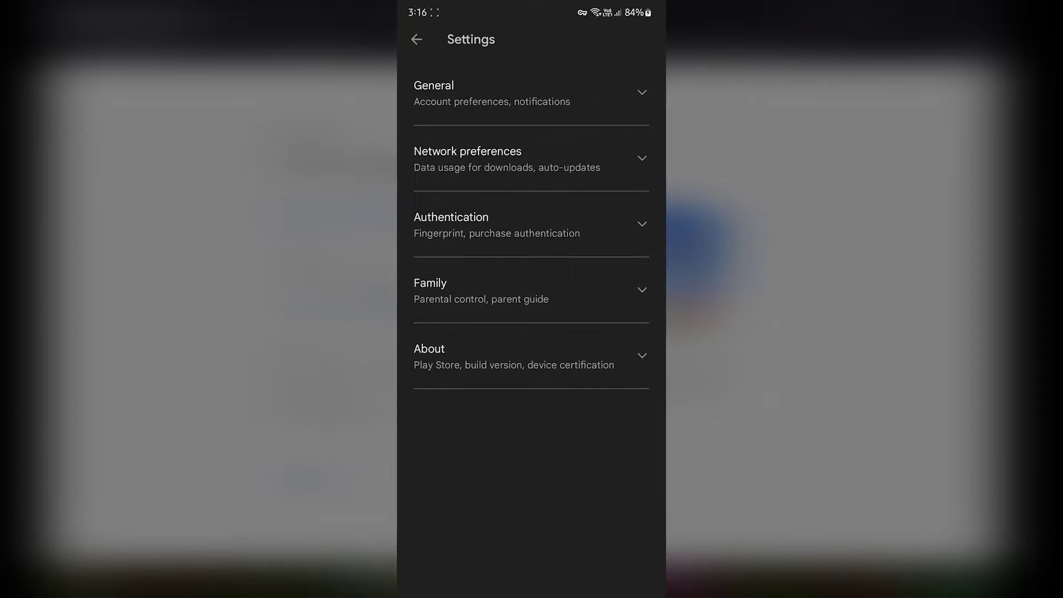
{"action": "left_click", "coordinate": [580, 88]}
{"action": "left_click", "coordinate": [536, 147]}
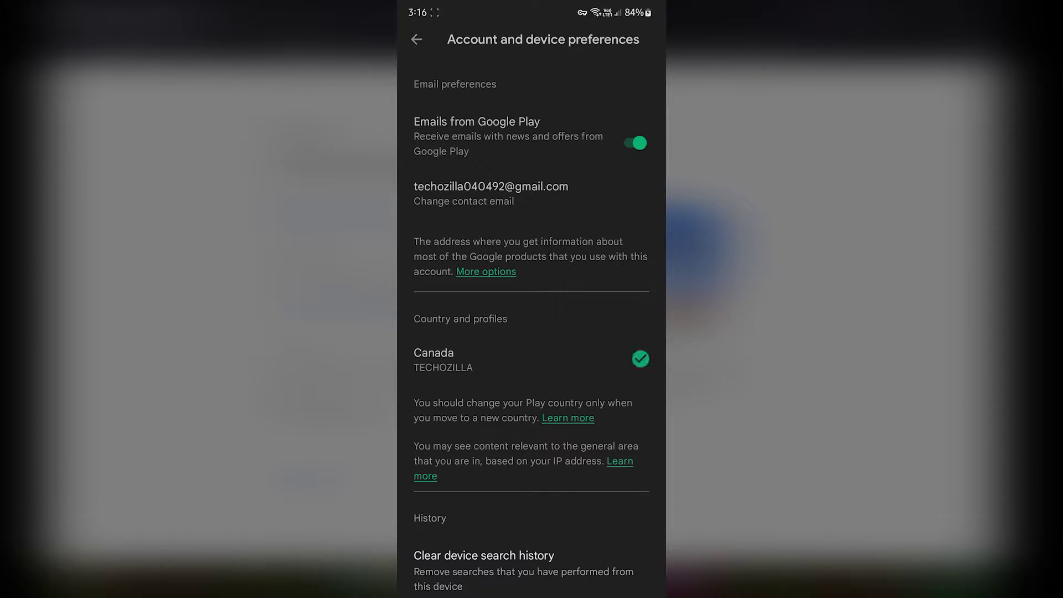
{"action": "left_click_drag", "start_coordinate": [457, 407], "coordinate": [482, 424]}
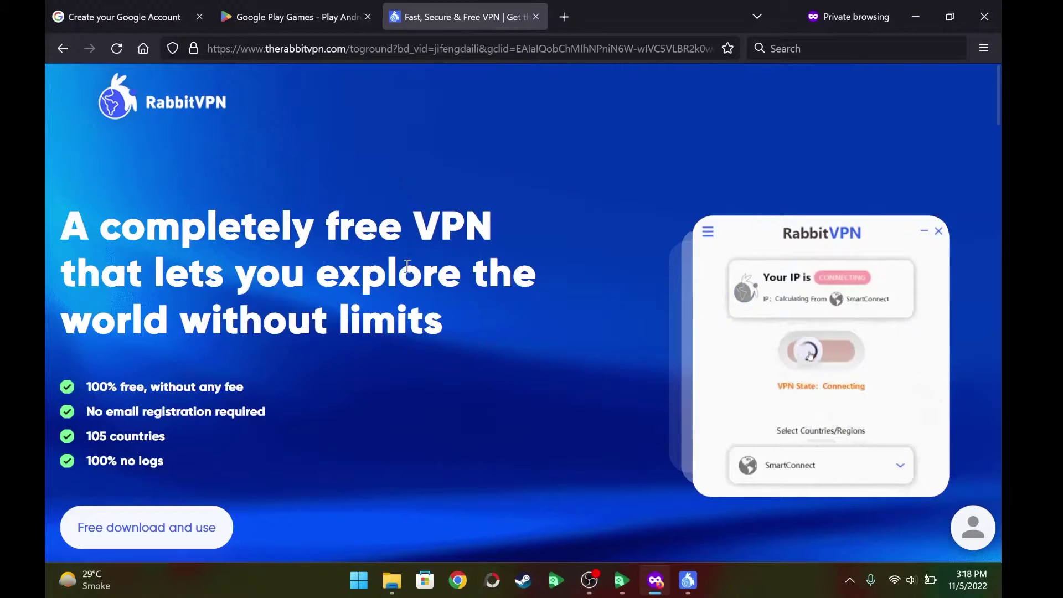
Step: Connect the RabbitVPN desktop app through Canada, minimise it, and return to the Google Play Games page
{"action": "scroll", "coordinate": [408, 304], "scroll_direction": "down", "scroll_amount": 5}
{"action": "scroll", "coordinate": [458, 338], "scroll_direction": "up", "scroll_amount": 5}
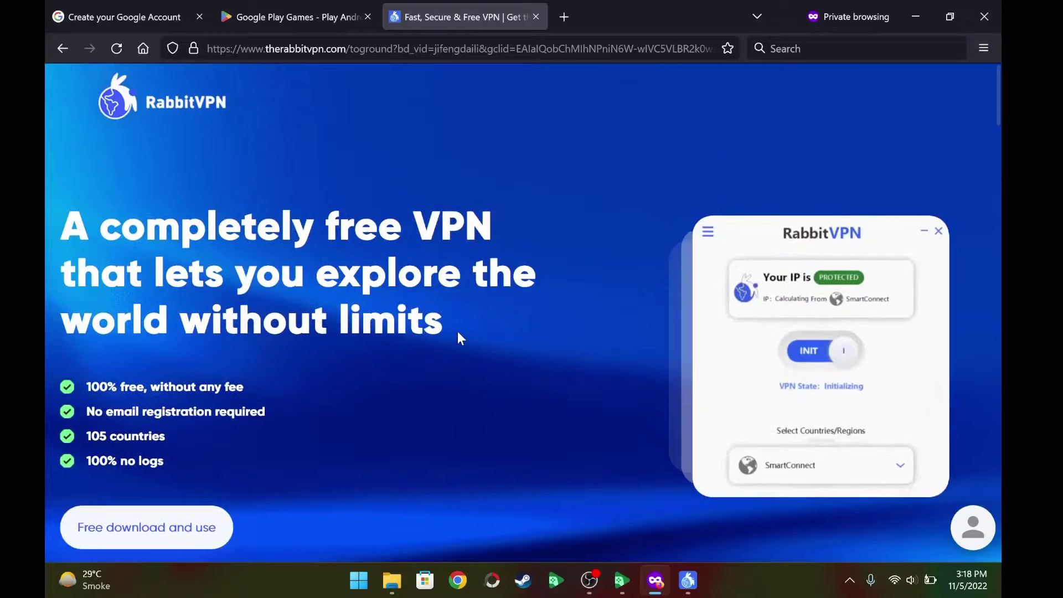
{"action": "left_click", "coordinate": [688, 581]}
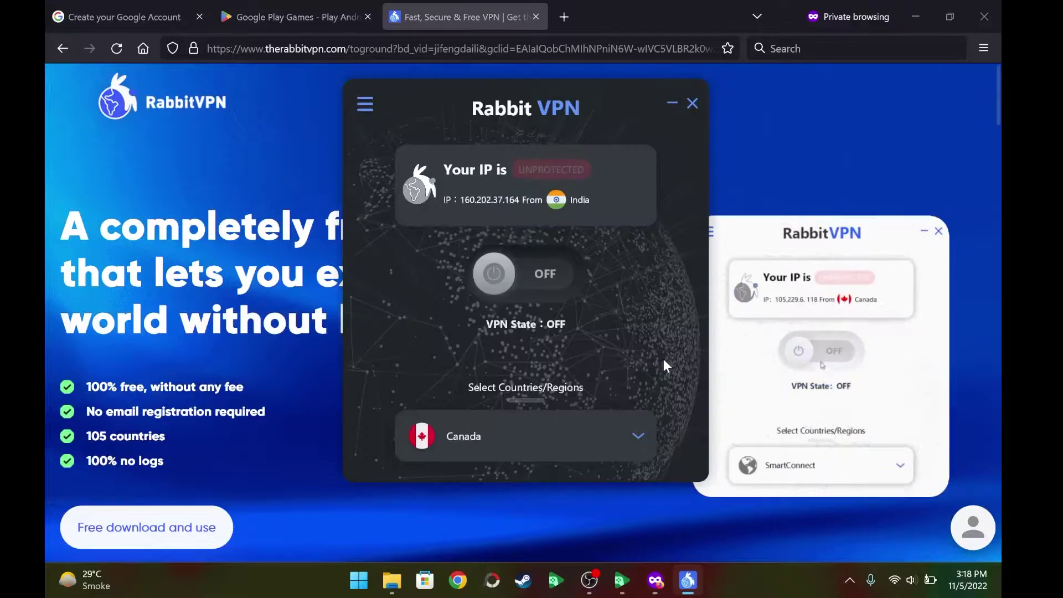
{"action": "left_click", "coordinate": [579, 435]}
{"action": "left_click", "coordinate": [361, 104]}
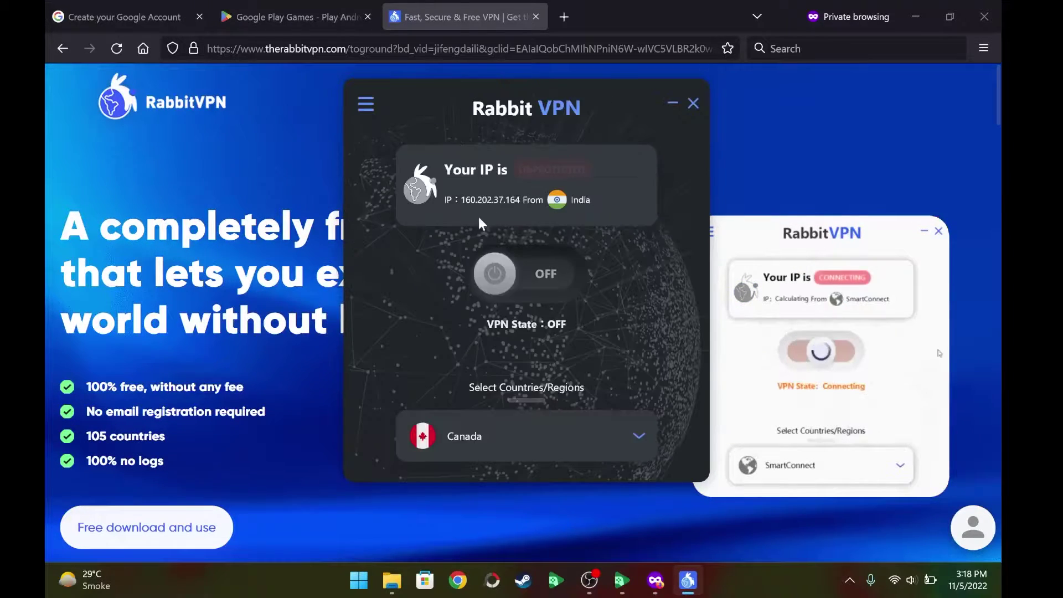
{"action": "left_click", "coordinate": [499, 273]}
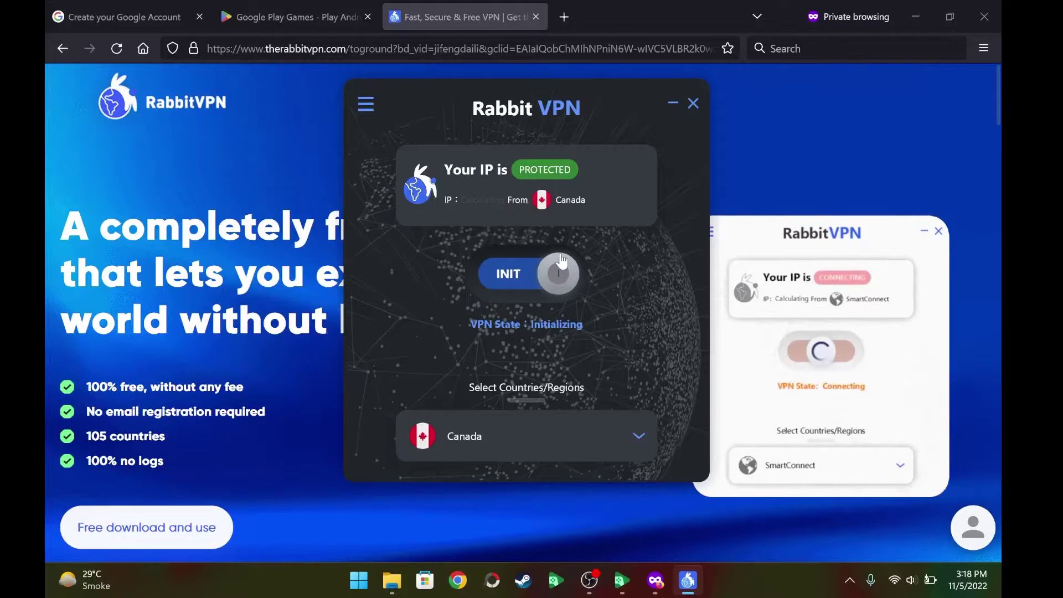
{"action": "left_click", "coordinate": [672, 105]}
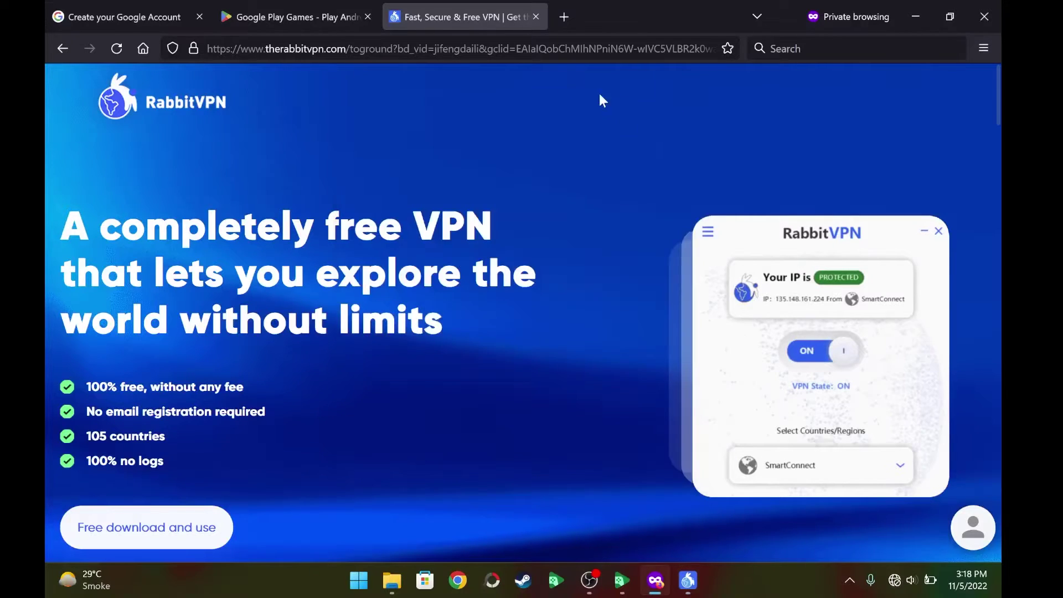
{"action": "left_click", "coordinate": [294, 12]}
{"action": "left_click", "coordinate": [417, 48]}
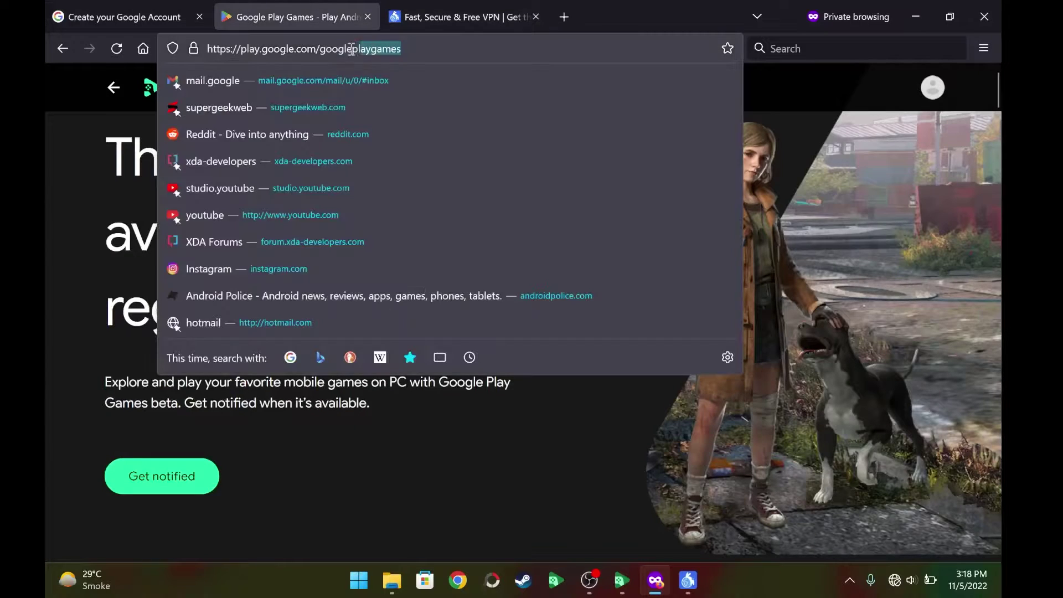
{"action": "left_click", "coordinate": [751, 135]}
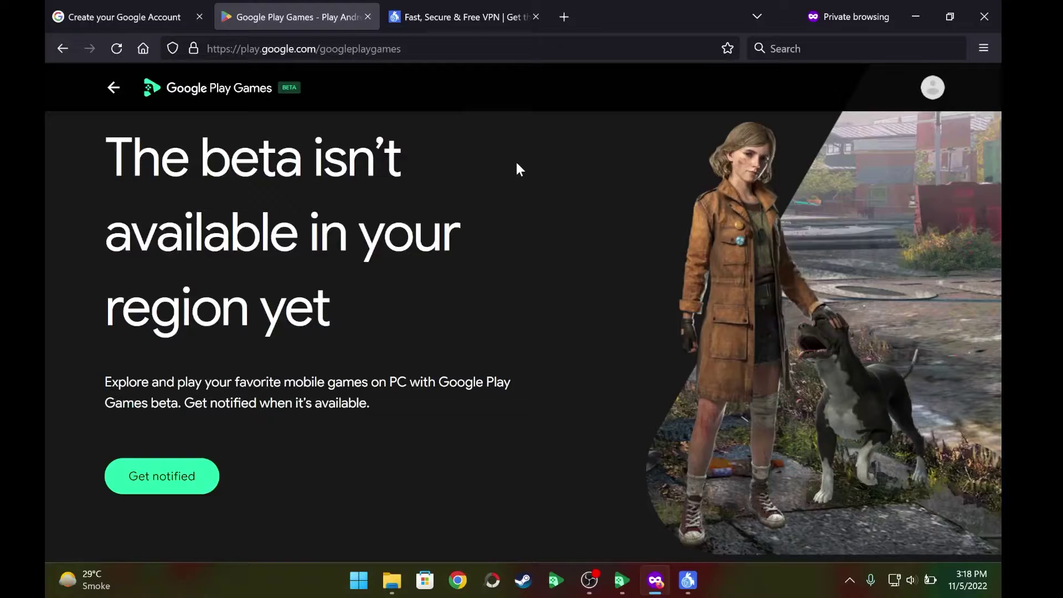
{"action": "left_click", "coordinate": [439, 49]}
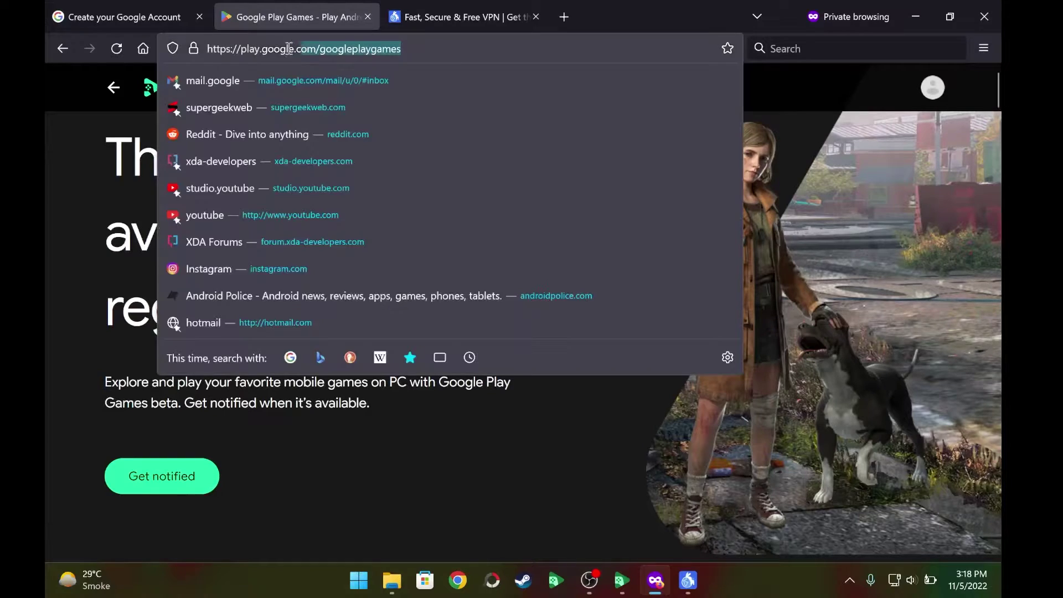
{"action": "left_click", "coordinate": [793, 192]}
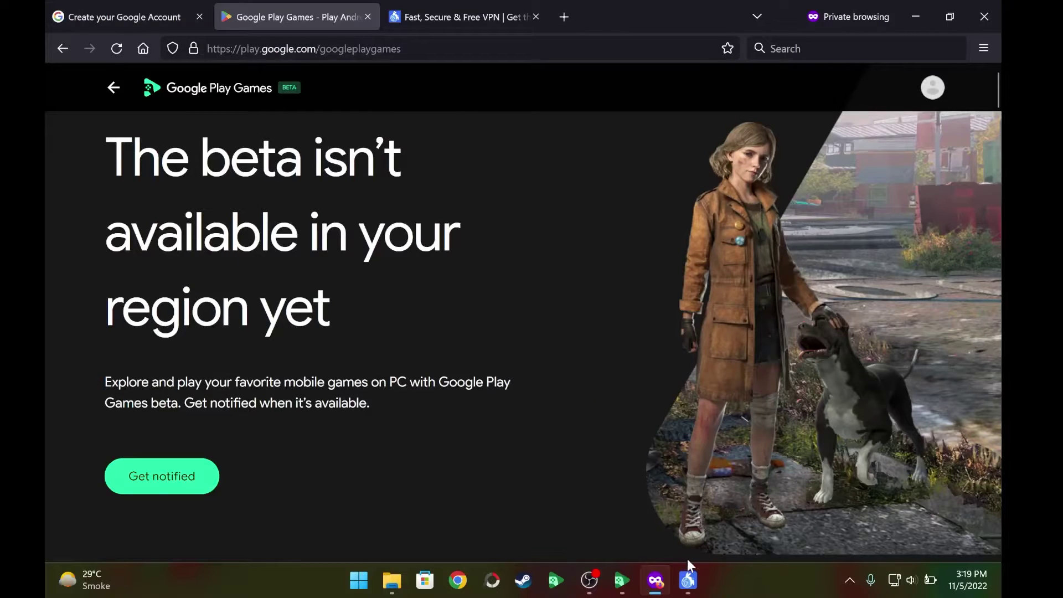
{"action": "left_click", "coordinate": [688, 578]}
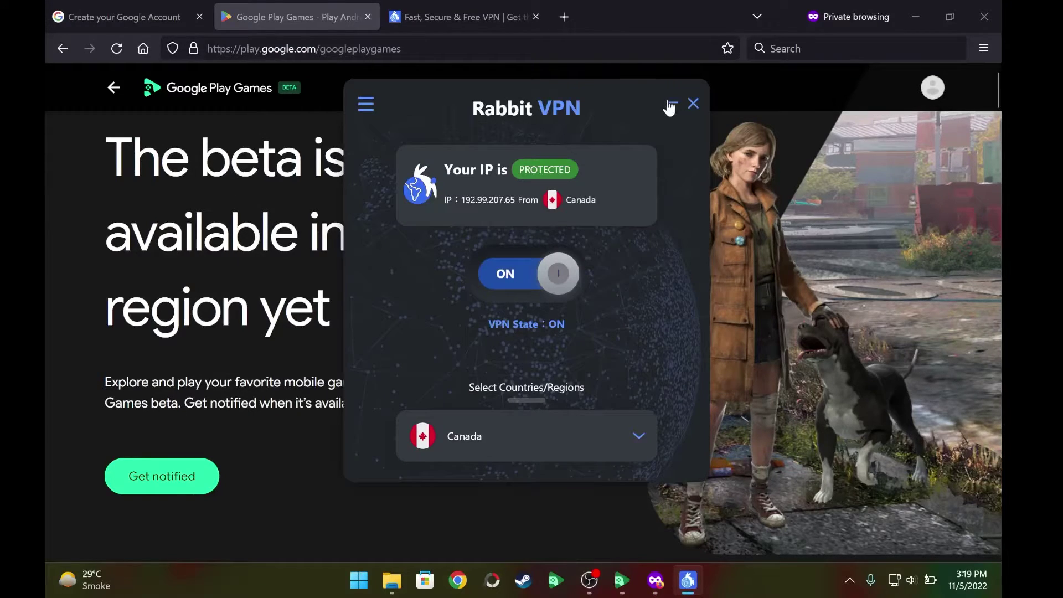
{"action": "left_click", "coordinate": [672, 106]}
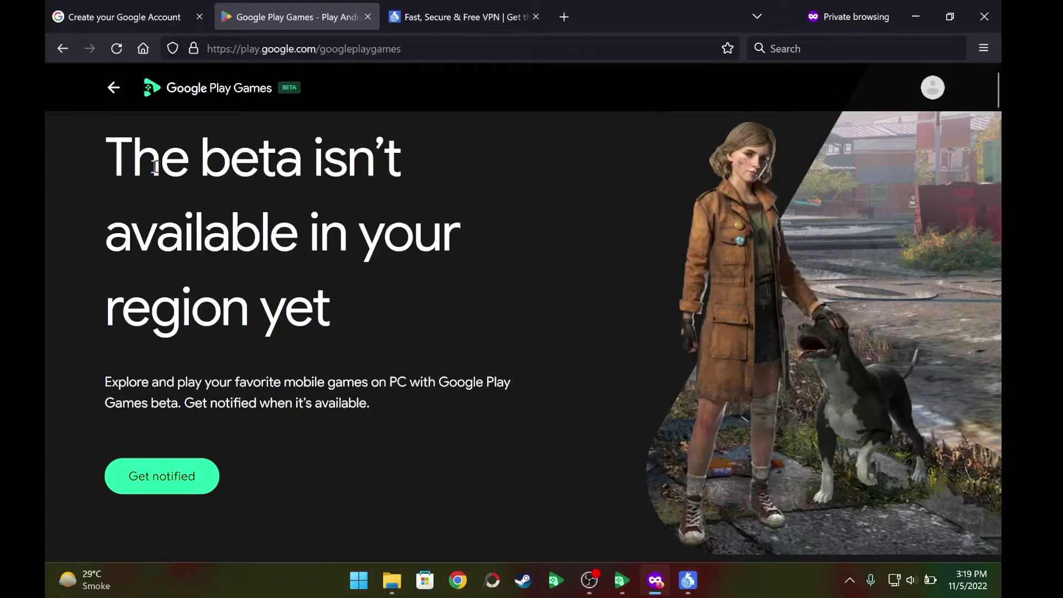
{"action": "mouse_move", "coordinate": [113, 152]}
{"action": "left_mouse_down"}
{"action": "mouse_move", "coordinate": [406, 297]}
{"action": "mouse_move", "coordinate": [111, 151]}
{"action": "left_mouse_up"}
{"action": "left_click", "coordinate": [668, 105]}
Step: Reload the Google Play Games page, download the beta installer, and minimise Firefox to reveal the app
{"action": "left_click", "coordinate": [129, 48]}
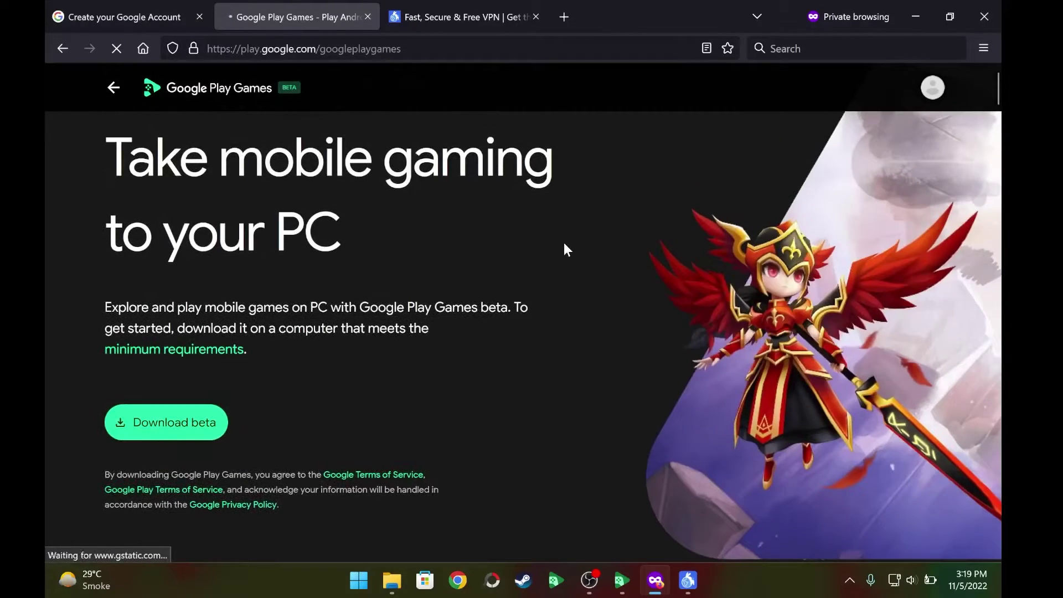
{"action": "left_click", "coordinate": [178, 422]}
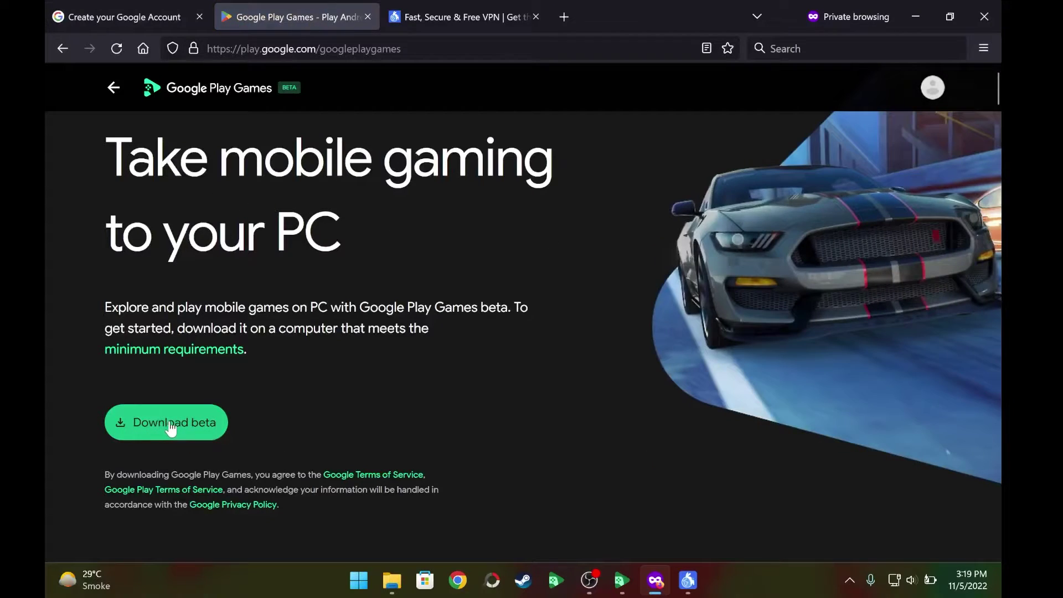
{"action": "left_click", "coordinate": [952, 52]}
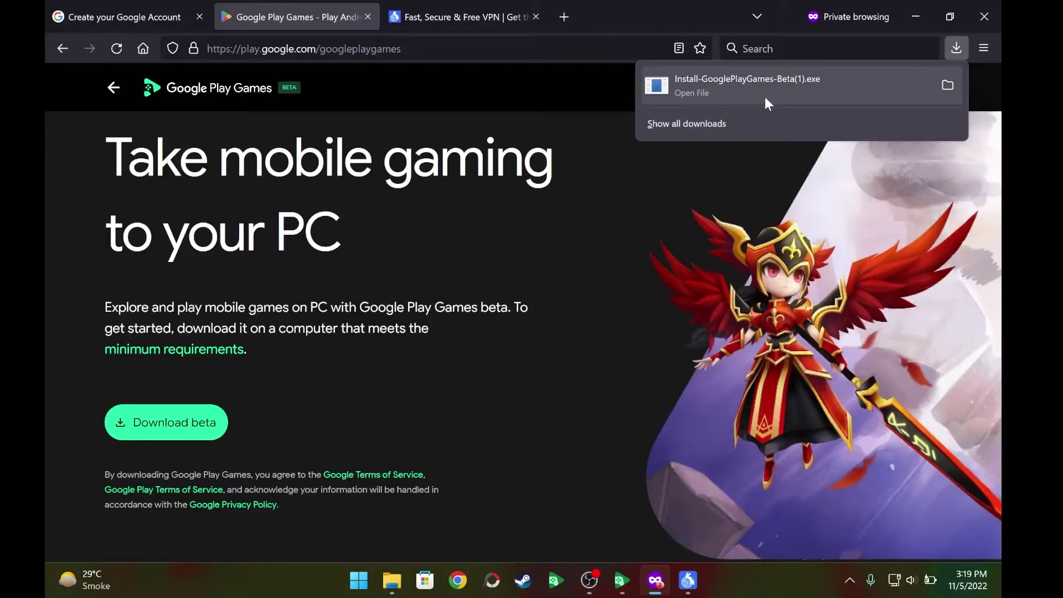
{"action": "left_click", "coordinate": [526, 233]}
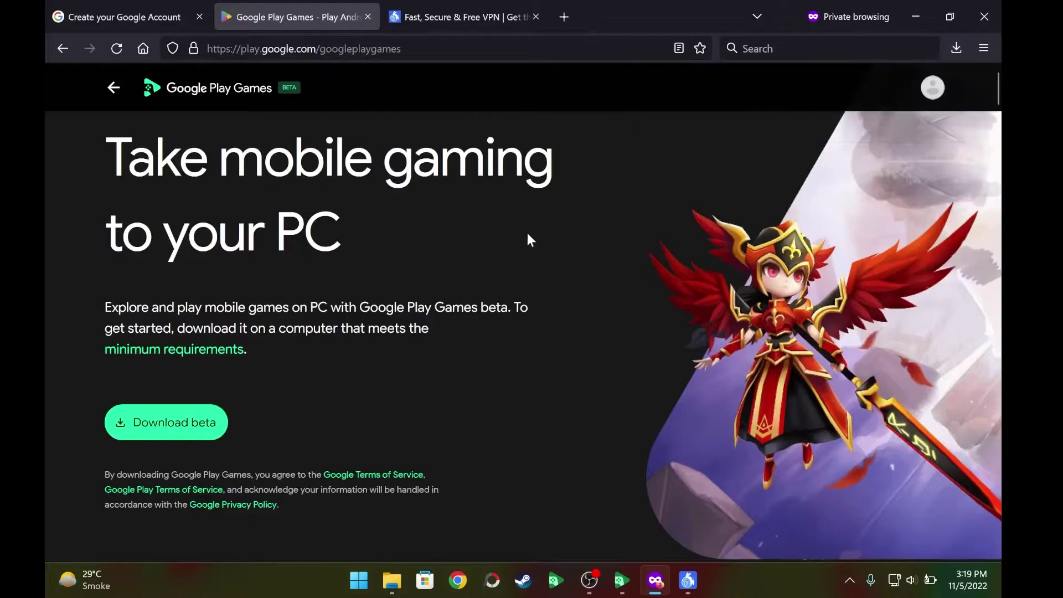
{"action": "left_click", "coordinate": [137, 25]}
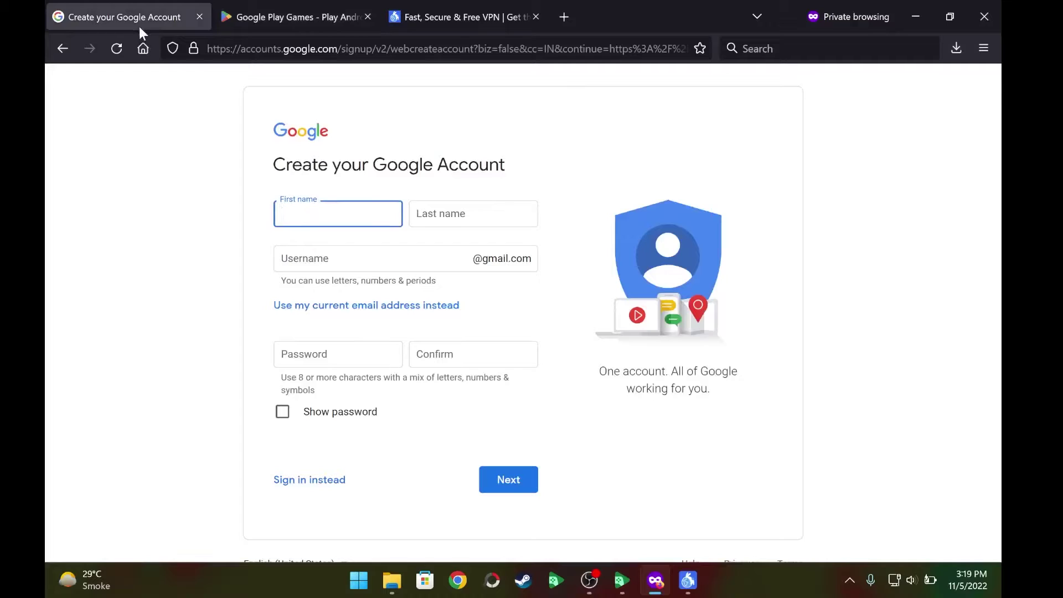
{"action": "left_click", "coordinate": [920, 12]}
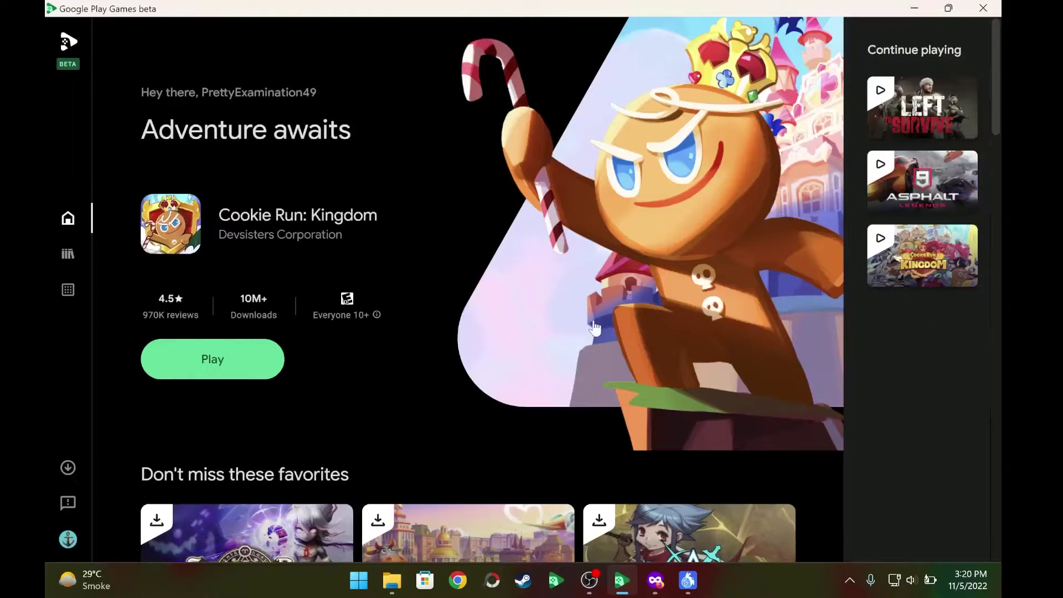
{"action": "left_click", "coordinate": [359, 579]}
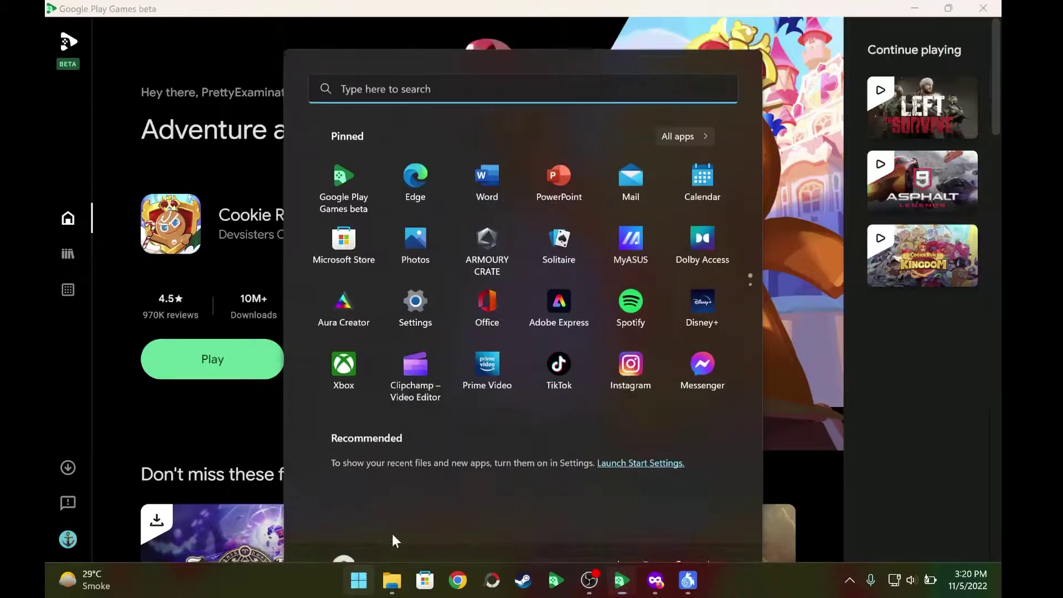
{"action": "left_click", "coordinate": [699, 98]}
{"action": "scroll", "coordinate": [554, 323], "scroll_direction": "down", "scroll_amount": 5}
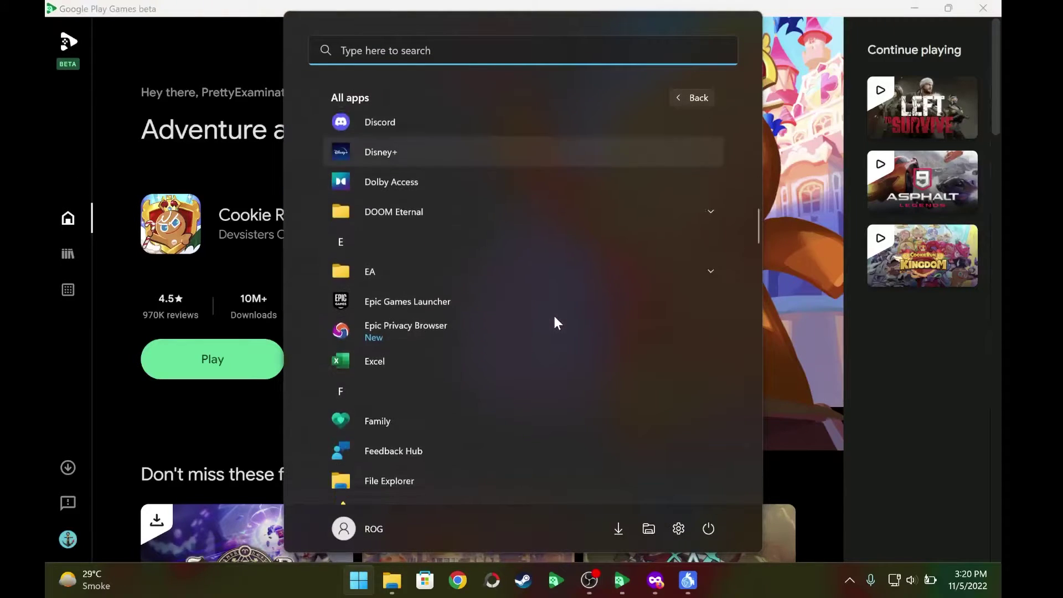
{"action": "scroll", "coordinate": [556, 323], "scroll_direction": "down", "scroll_amount": 10}
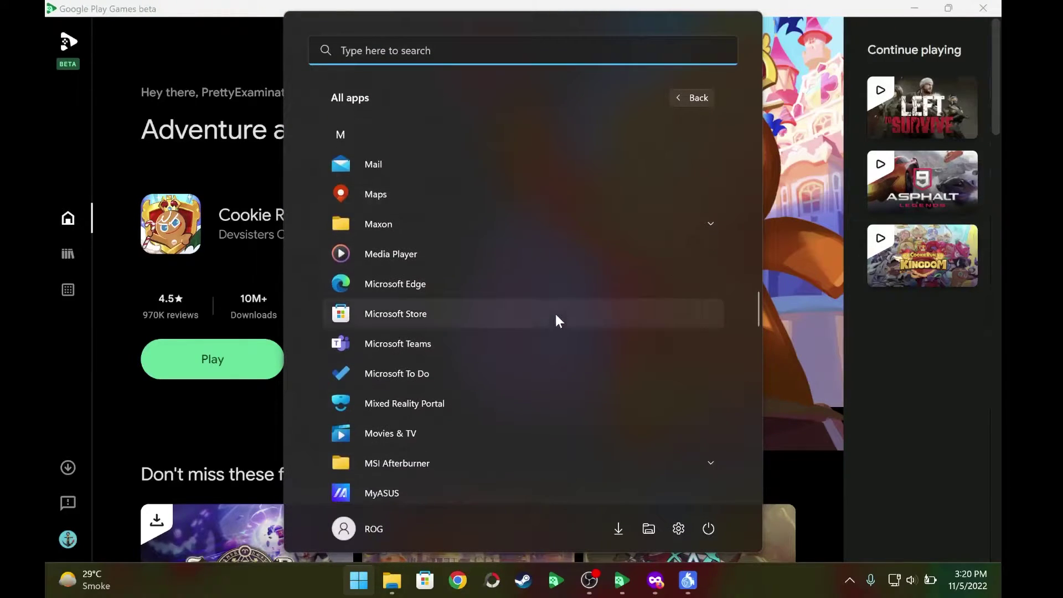
{"action": "scroll", "coordinate": [559, 322], "scroll_direction": "down", "scroll_amount": 3}
{"action": "scroll", "coordinate": [559, 320], "scroll_direction": "up", "scroll_amount": 10}
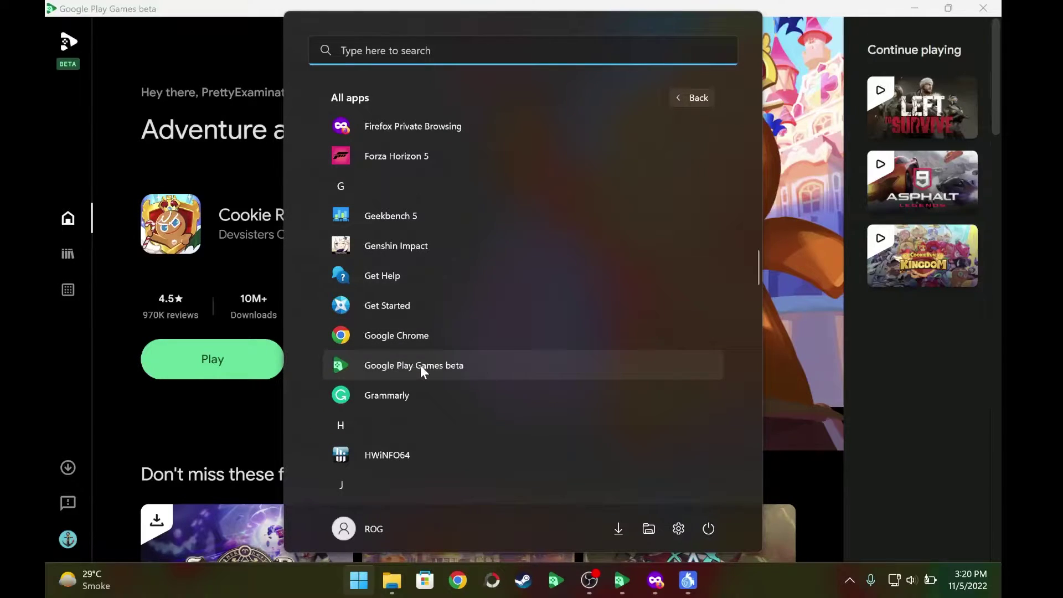
{"action": "key", "text": "Escape"}
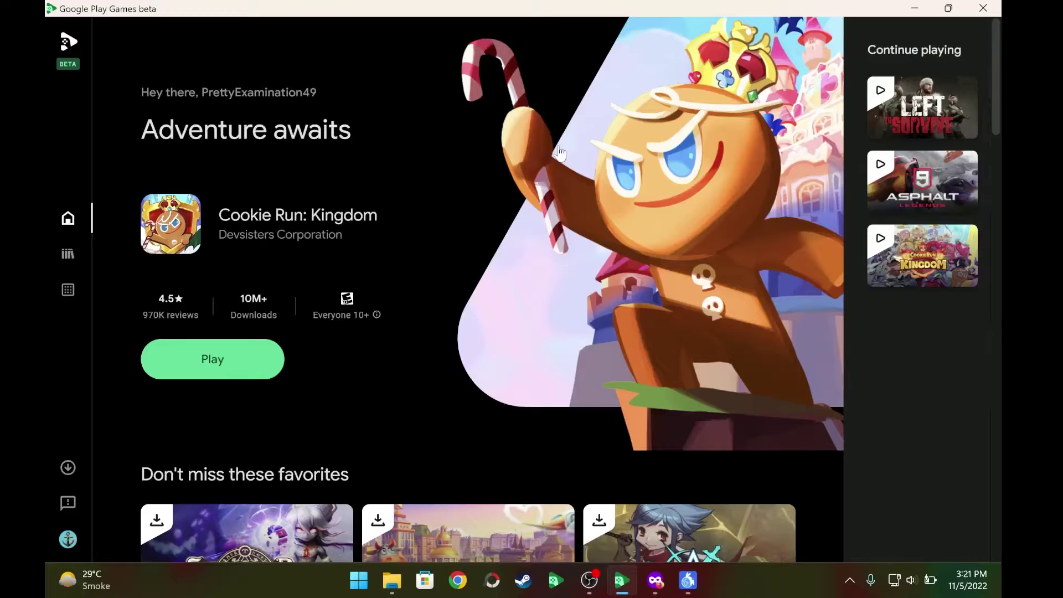
Step: Scroll the Play Games home page, then visit Library, All games and back to Home
{"action": "scroll", "coordinate": [529, 213], "scroll_direction": "down", "scroll_amount": 15}
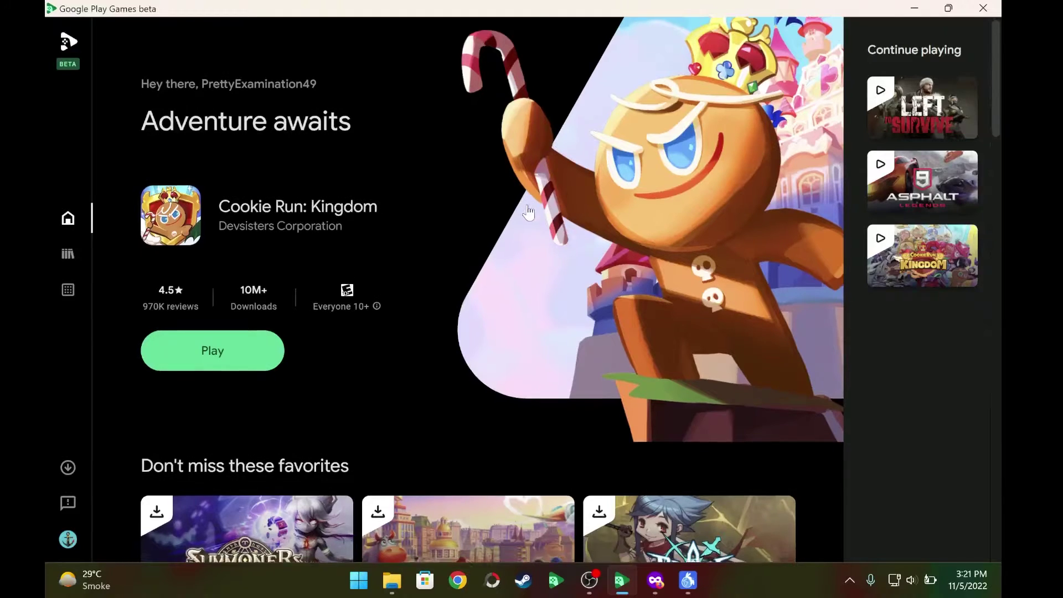
{"action": "scroll", "coordinate": [529, 215], "scroll_direction": "down", "scroll_amount": 5}
{"action": "scroll", "coordinate": [527, 213], "scroll_direction": "up", "scroll_amount": 20}
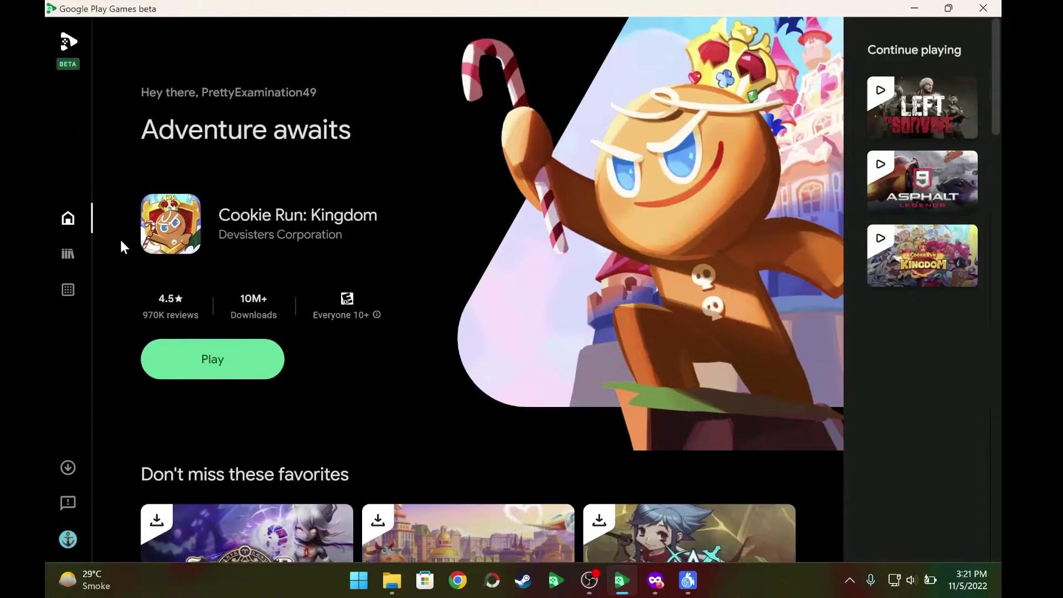
{"action": "left_click", "coordinate": [68, 254]}
{"action": "left_click", "coordinate": [75, 294]}
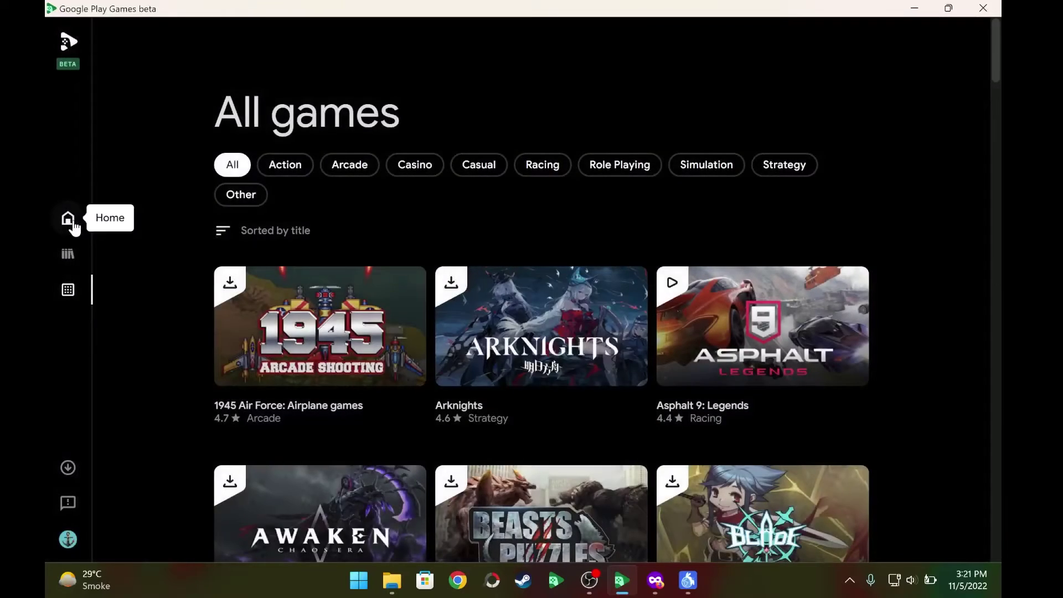
{"action": "left_click", "coordinate": [72, 218]}
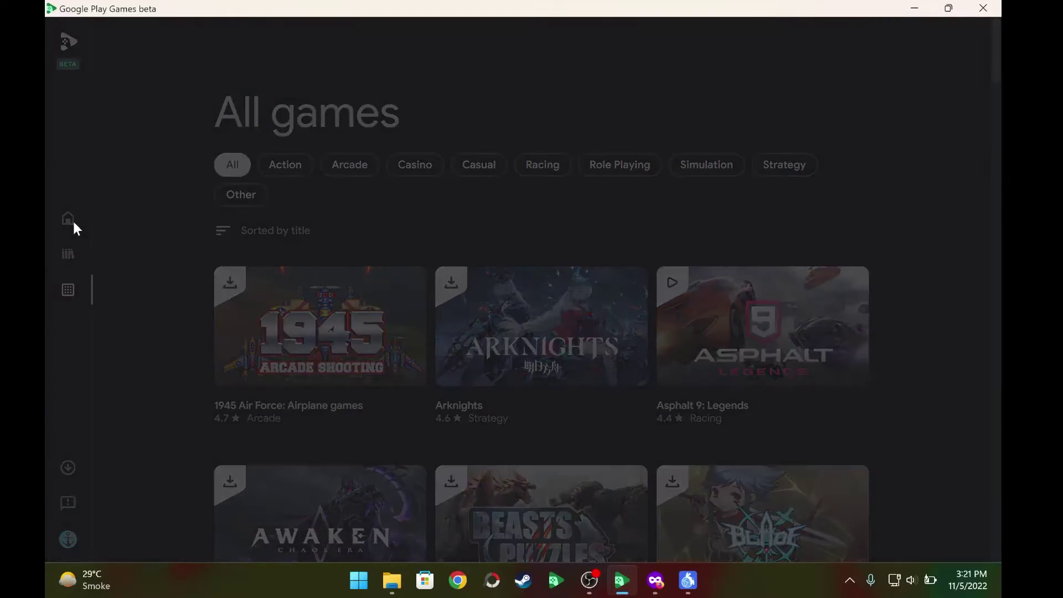
Step: Compare the Library (Asphalt 9, Cookie Run: Kingdom, Left to Survive) with All games, scrolling the catalogue to the end
{"action": "scroll", "coordinate": [387, 410], "scroll_direction": "down", "scroll_amount": 20}
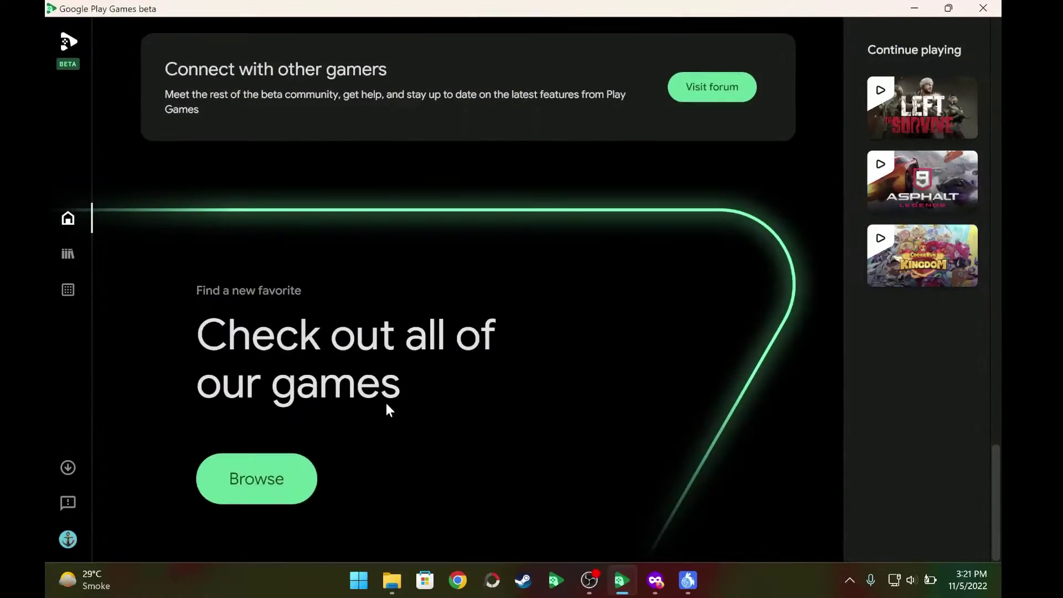
{"action": "scroll", "coordinate": [387, 403], "scroll_direction": "up", "scroll_amount": 20}
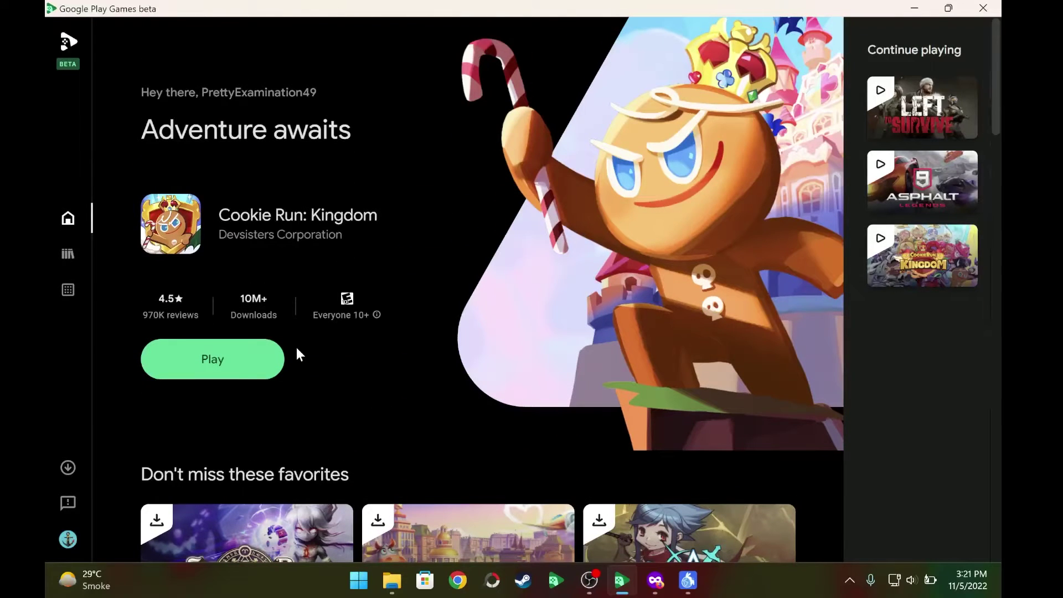
{"action": "left_click", "coordinate": [68, 255]}
{"action": "left_click", "coordinate": [69, 291]}
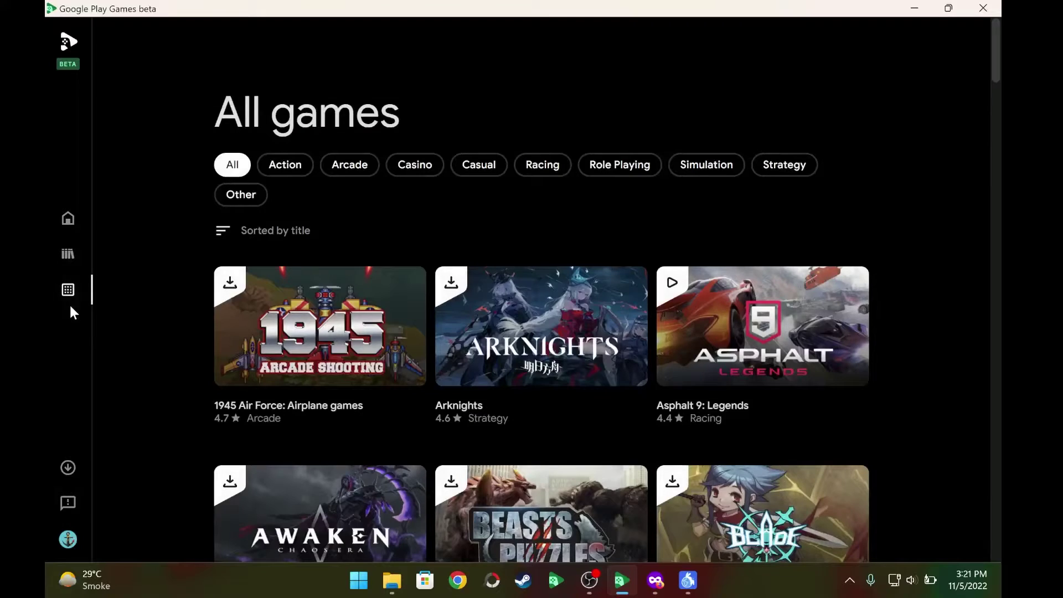
{"action": "left_click", "coordinate": [69, 256]}
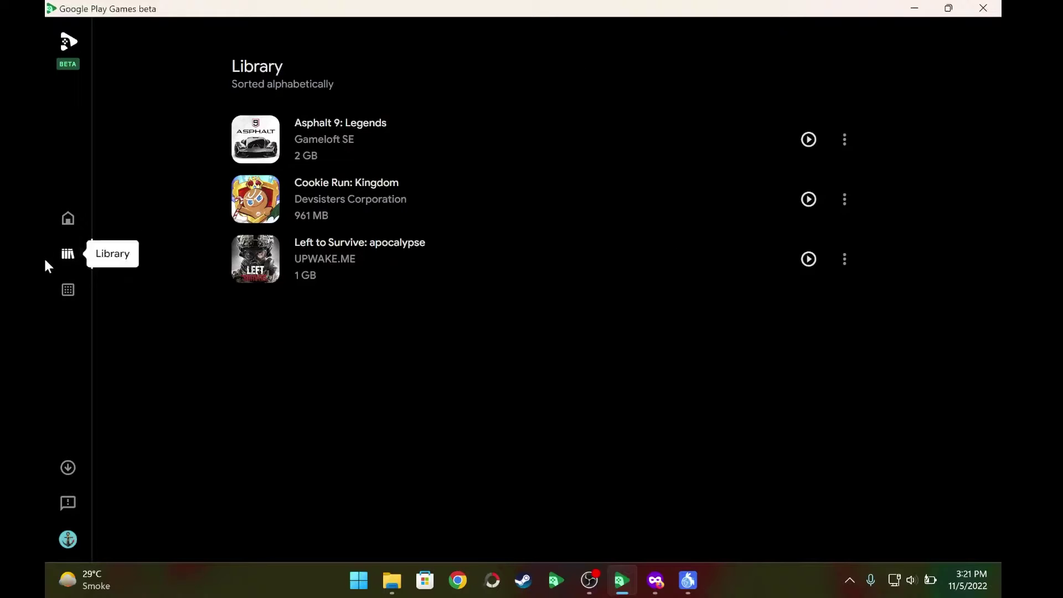
{"action": "left_click", "coordinate": [68, 289]}
{"action": "scroll", "coordinate": [633, 398], "scroll_direction": "down", "scroll_amount": 20}
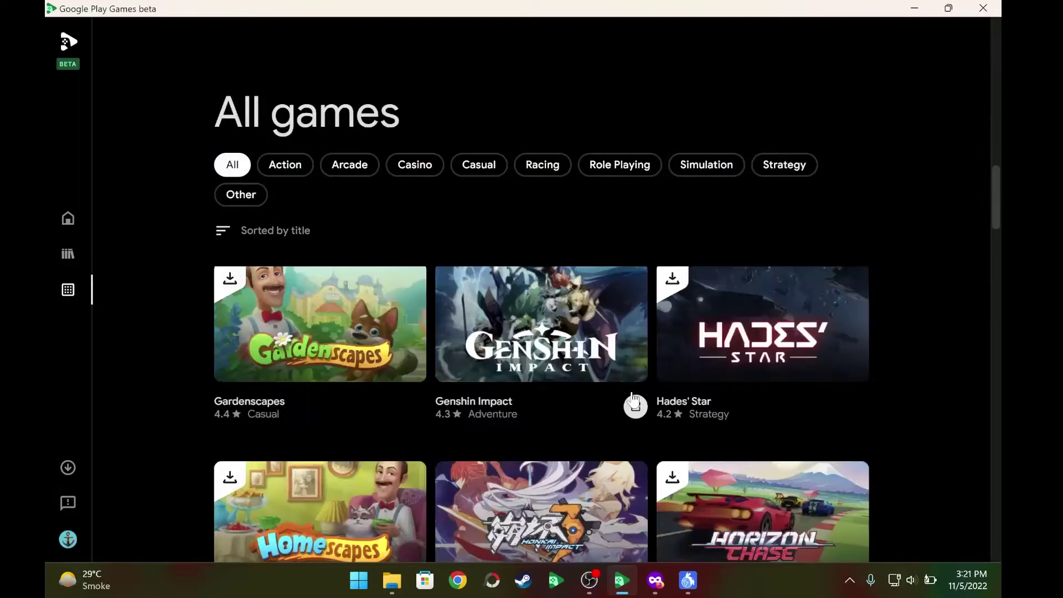
{"action": "scroll", "coordinate": [633, 399], "scroll_direction": "down", "scroll_amount": 5}
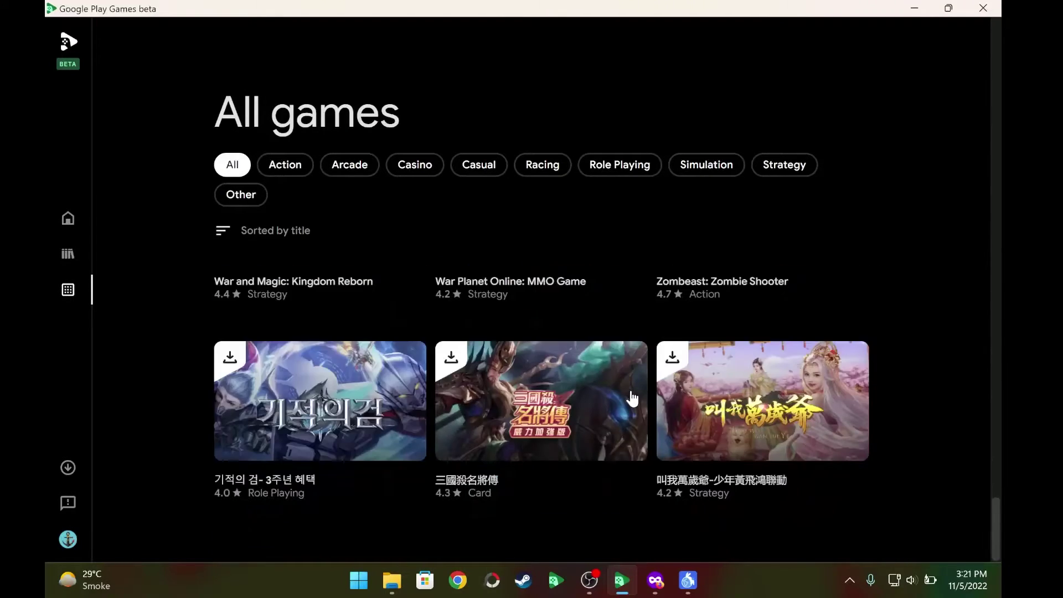